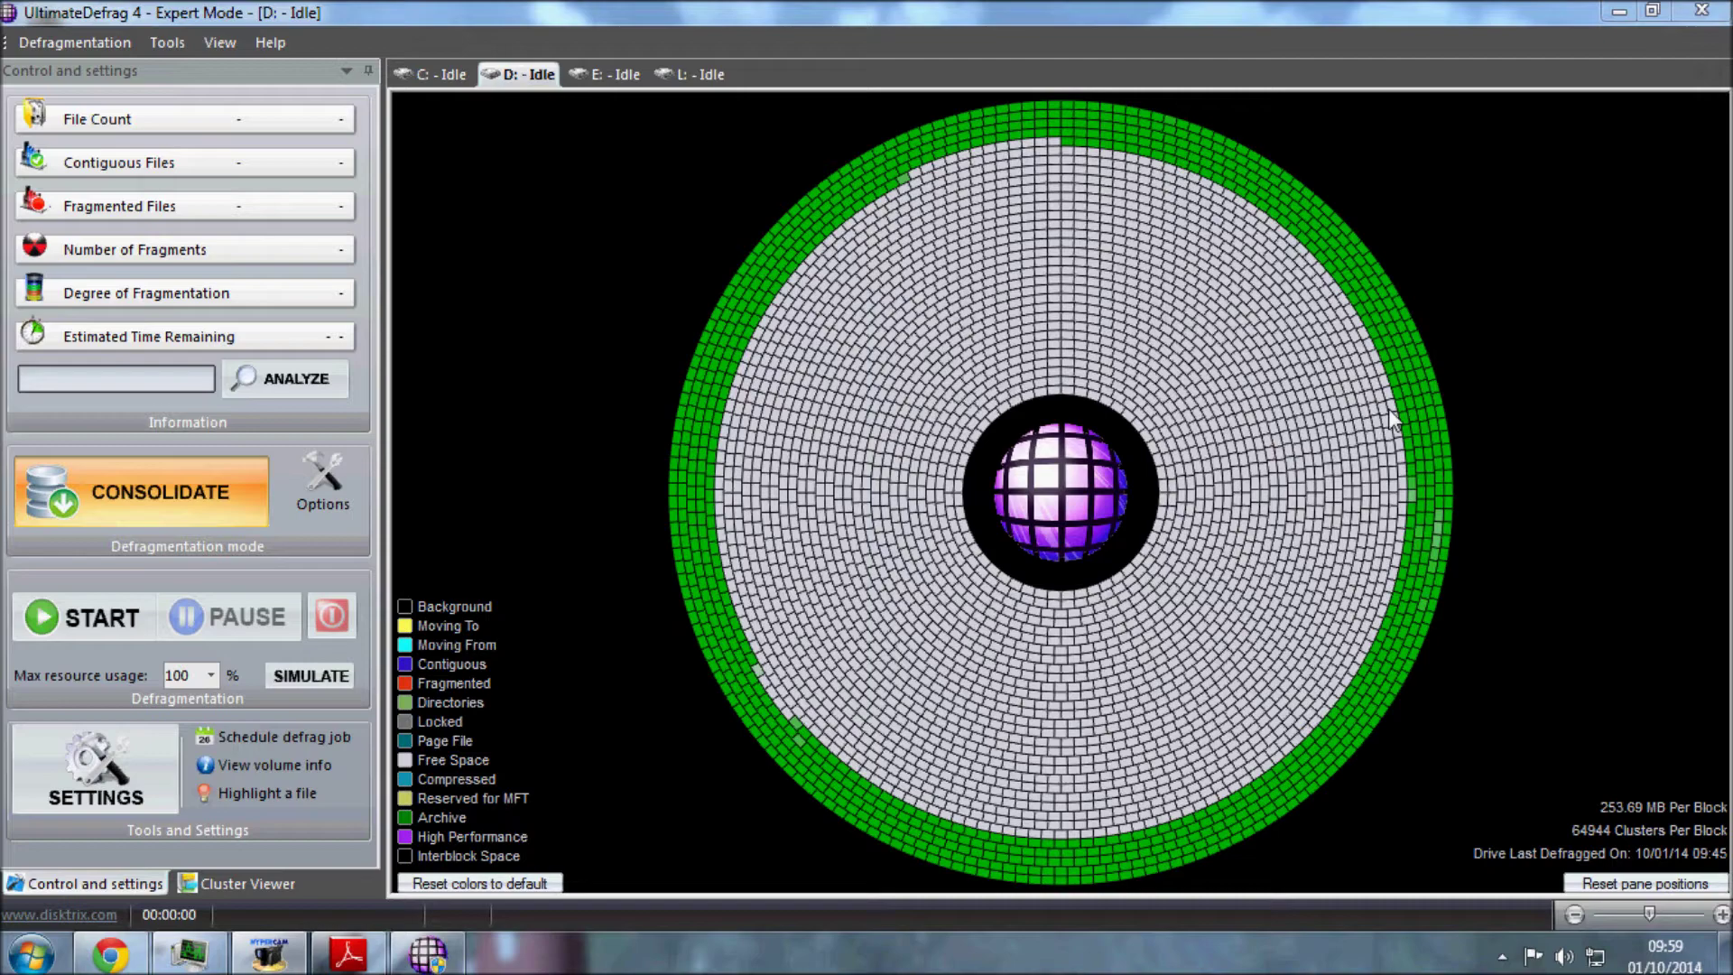
{"action": "left_click", "coordinate": [58, 914]}
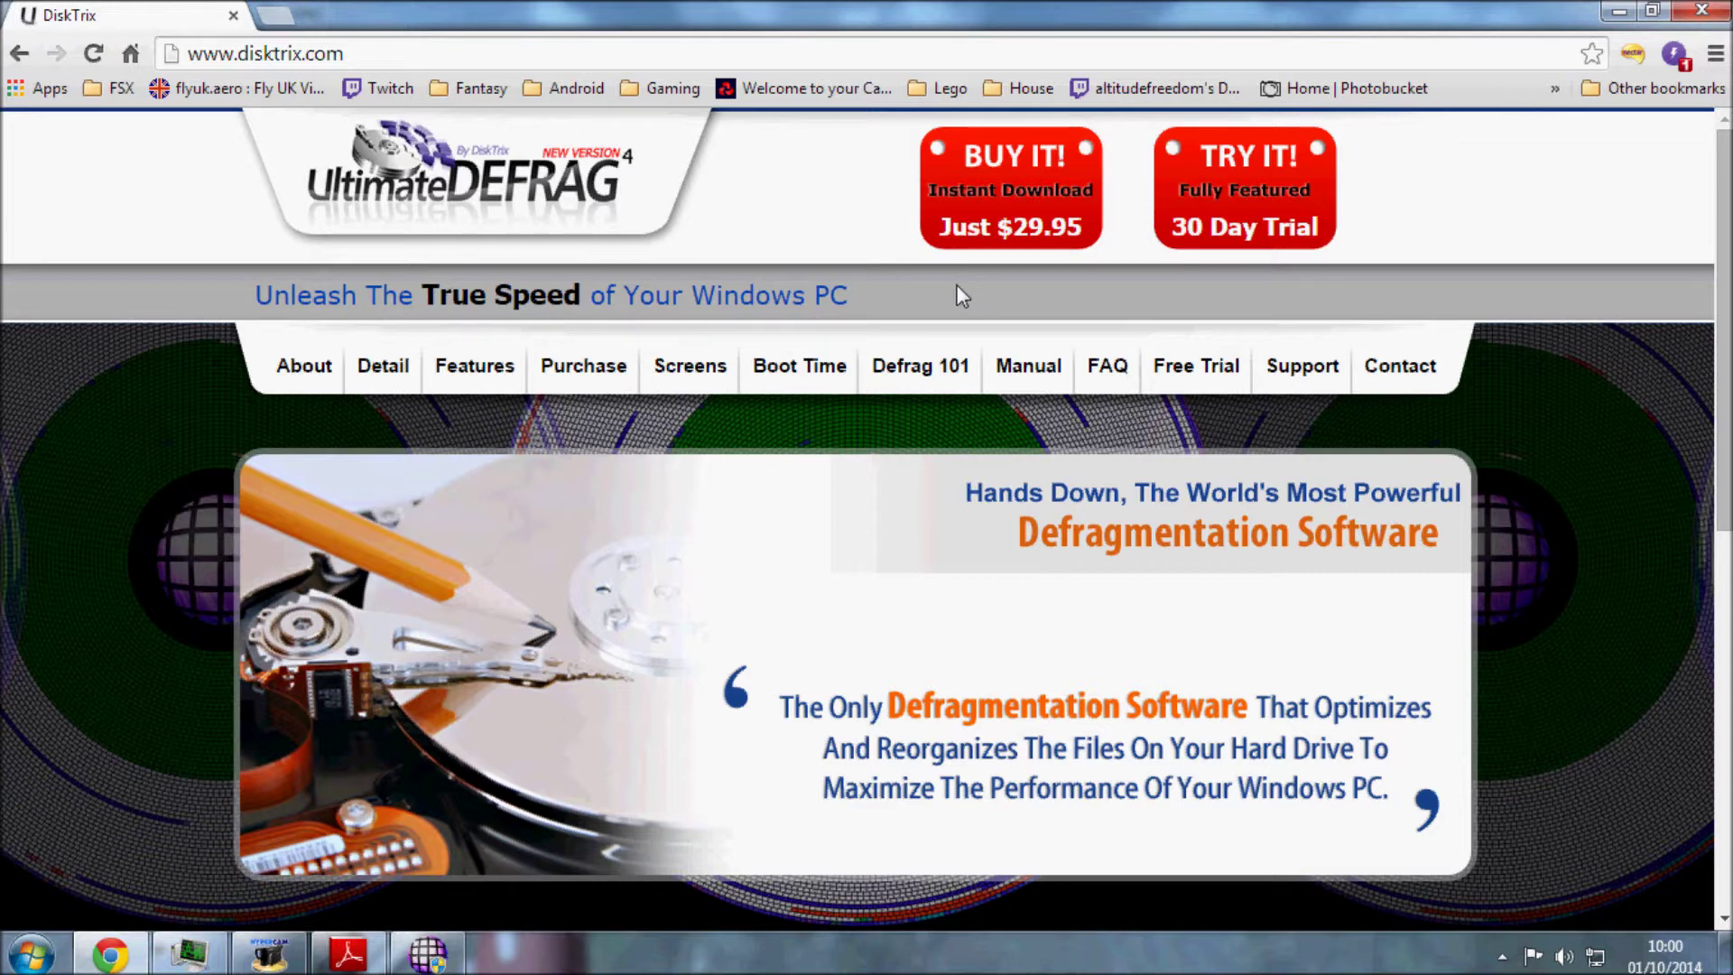
- Open the UltimateDefrag 4 30 Day Free Trial Download page and scroll through it
{"action": "left_click", "coordinate": [1206, 379]}
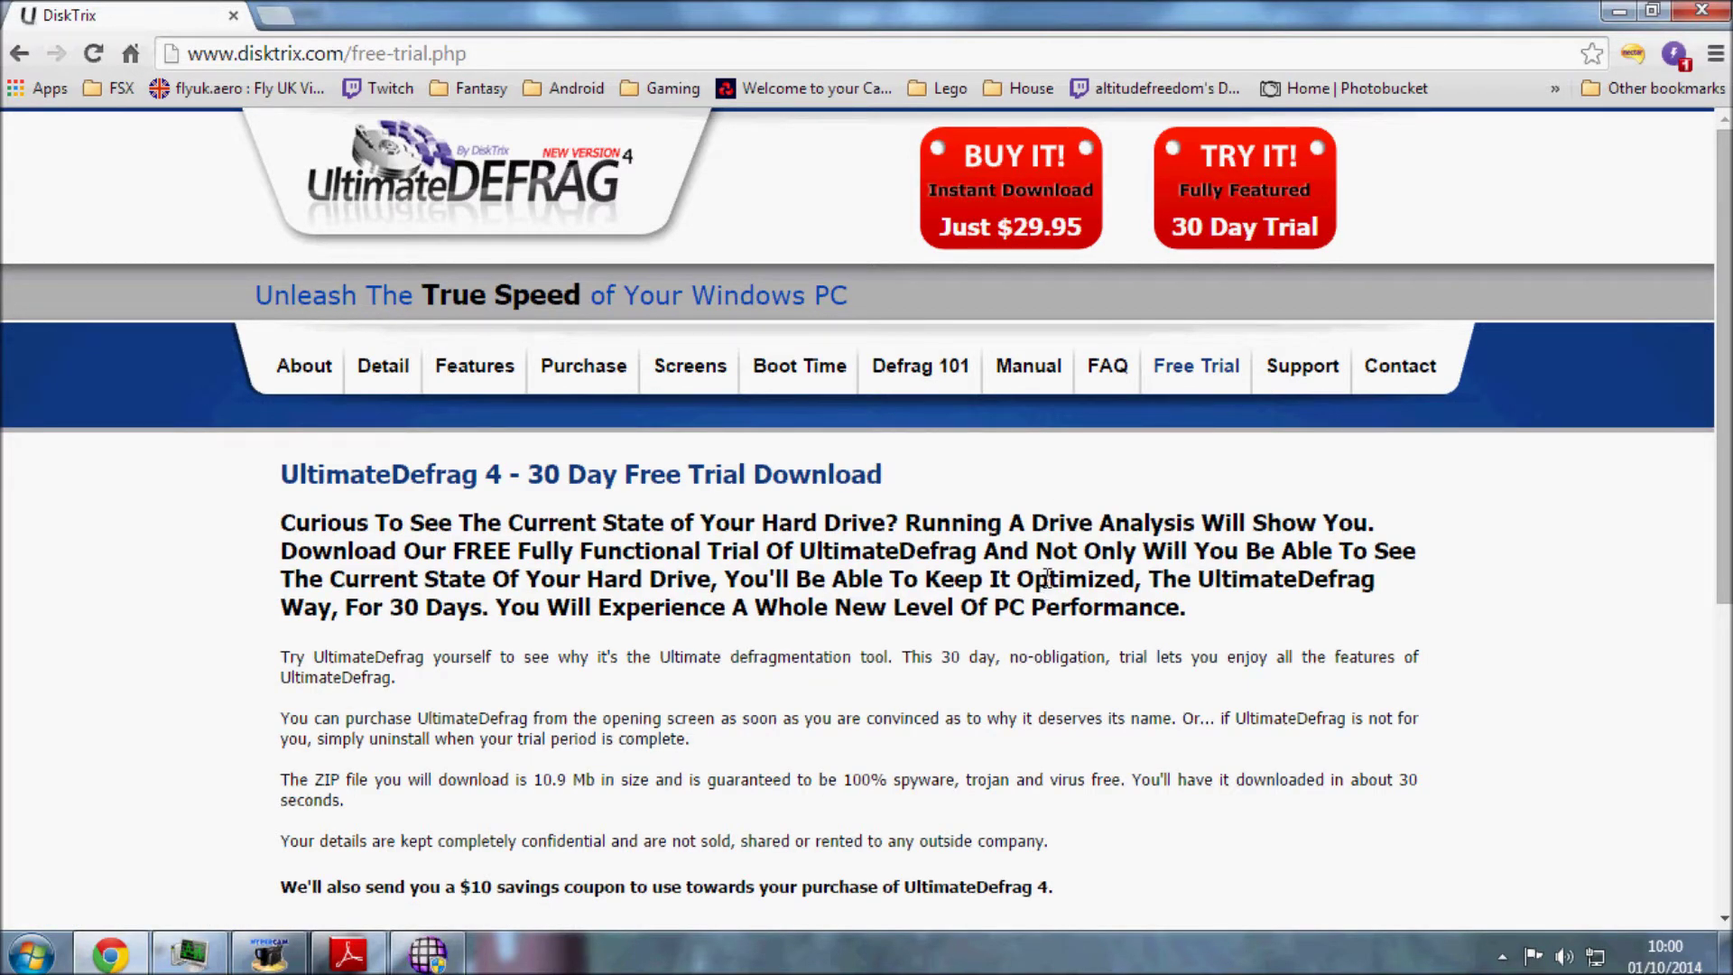
{"action": "scroll", "coordinate": [1047, 583], "scroll_direction": "down", "scroll_amount": 3}
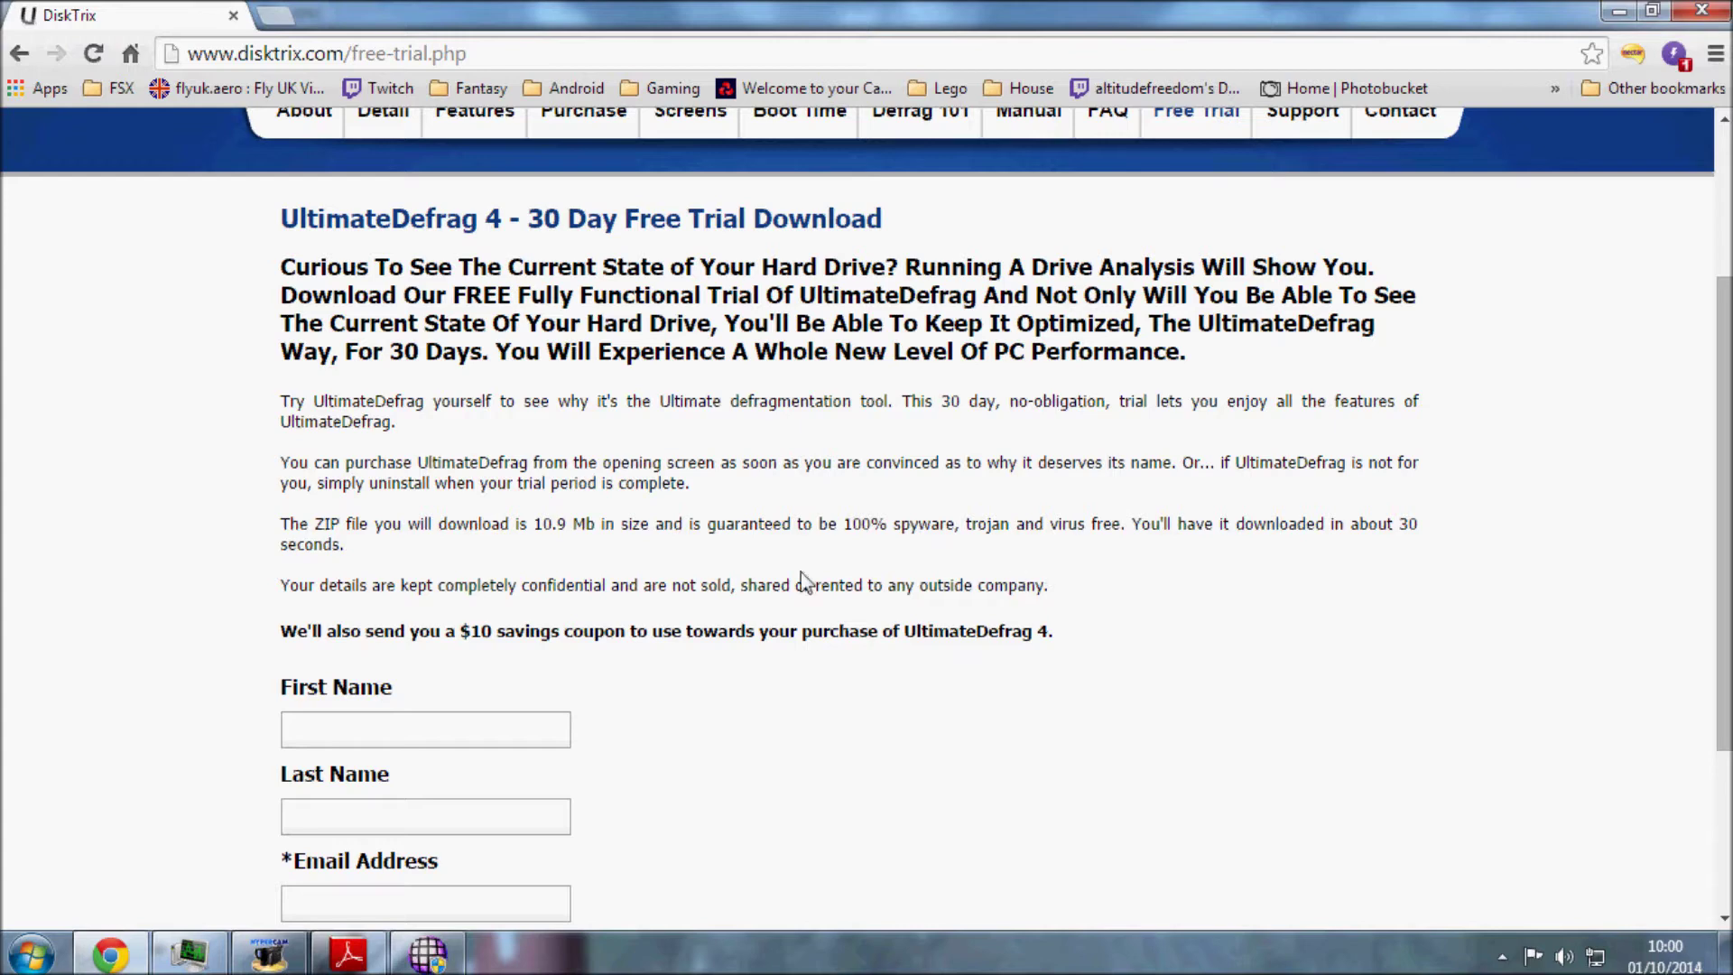
{"action": "scroll", "coordinate": [768, 569], "scroll_direction": "down", "scroll_amount": 2}
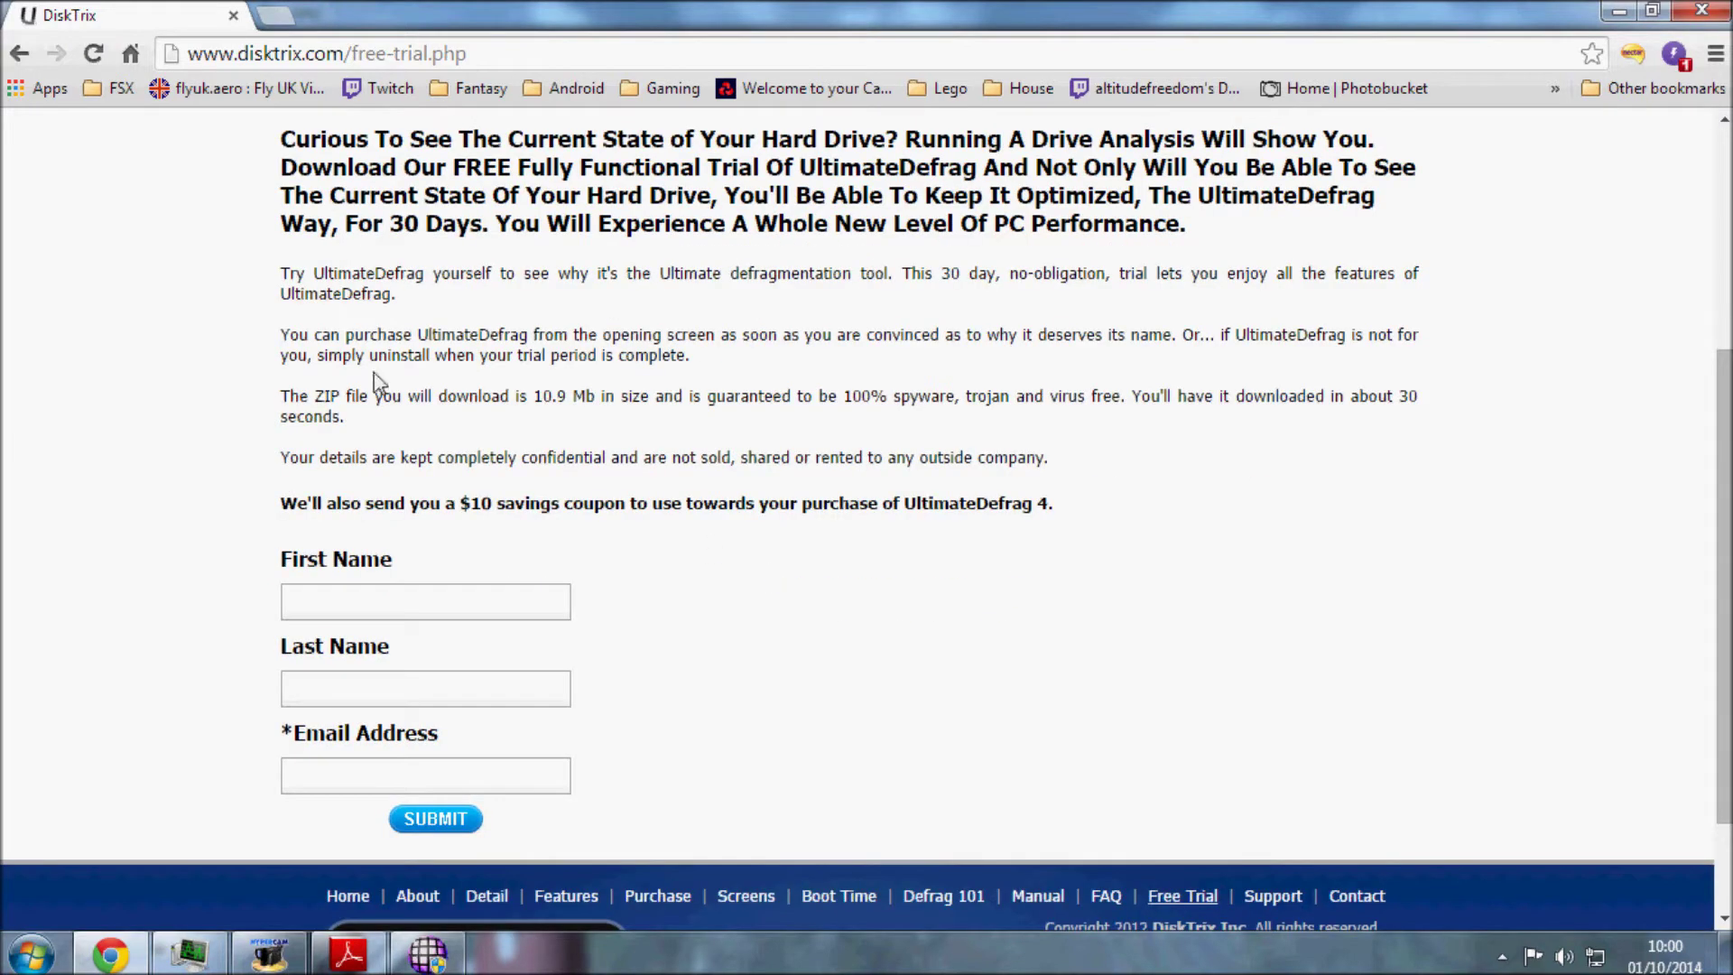
{"action": "scroll", "coordinate": [877, 455], "scroll_direction": "up", "scroll_amount": 4}
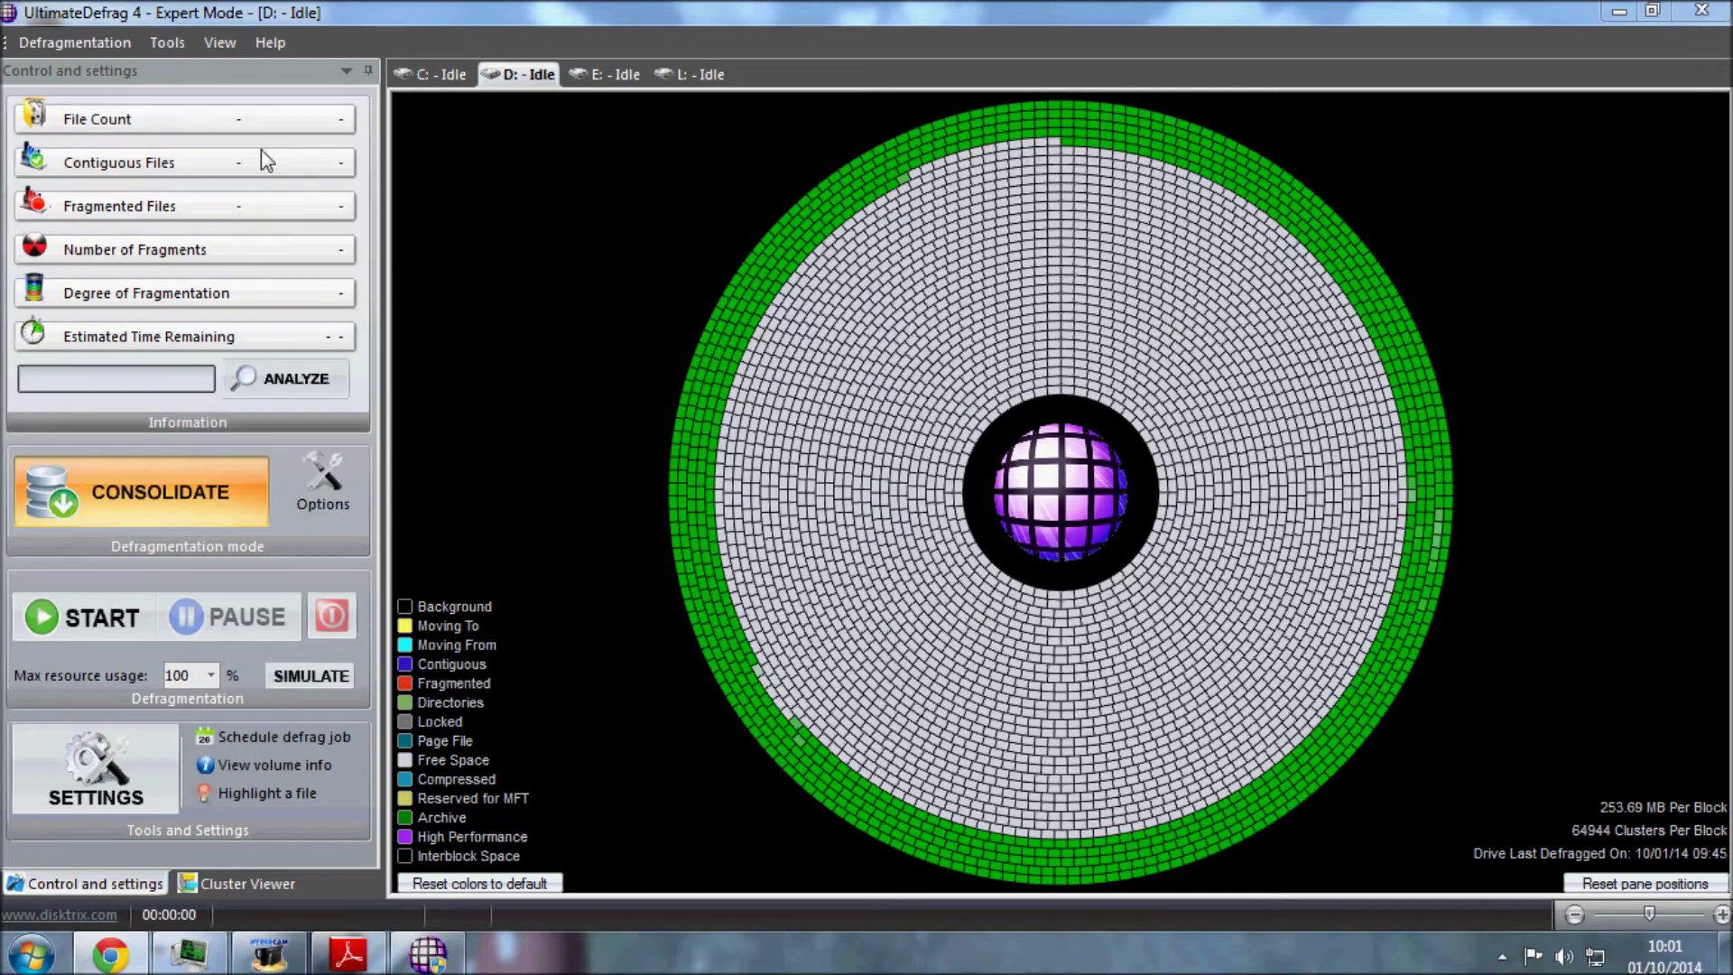
- Return to UltimateDefrag 4 and open the Options dialog for drive D:
{"action": "left_click", "coordinate": [122, 781]}
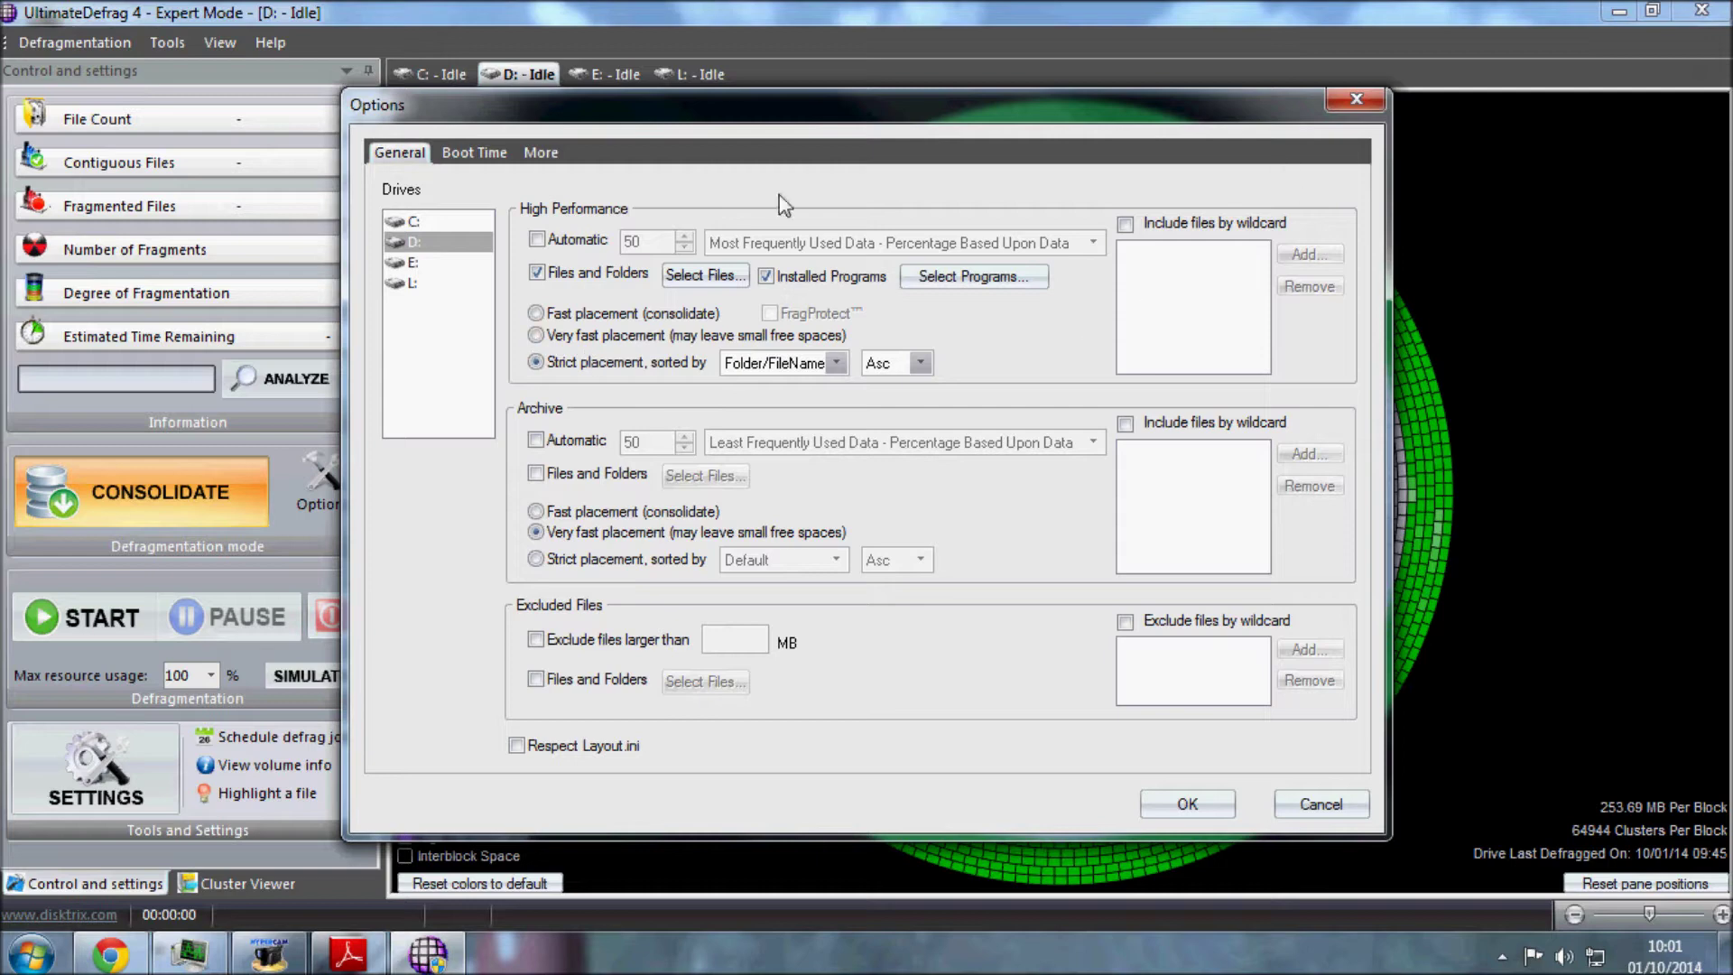
- Confirm the six Microsoft Flight Simulator X folders and Netherlands as High Performance files
{"action": "left_click_drag", "start_coordinate": [741, 133], "coordinate": [912, 193]}
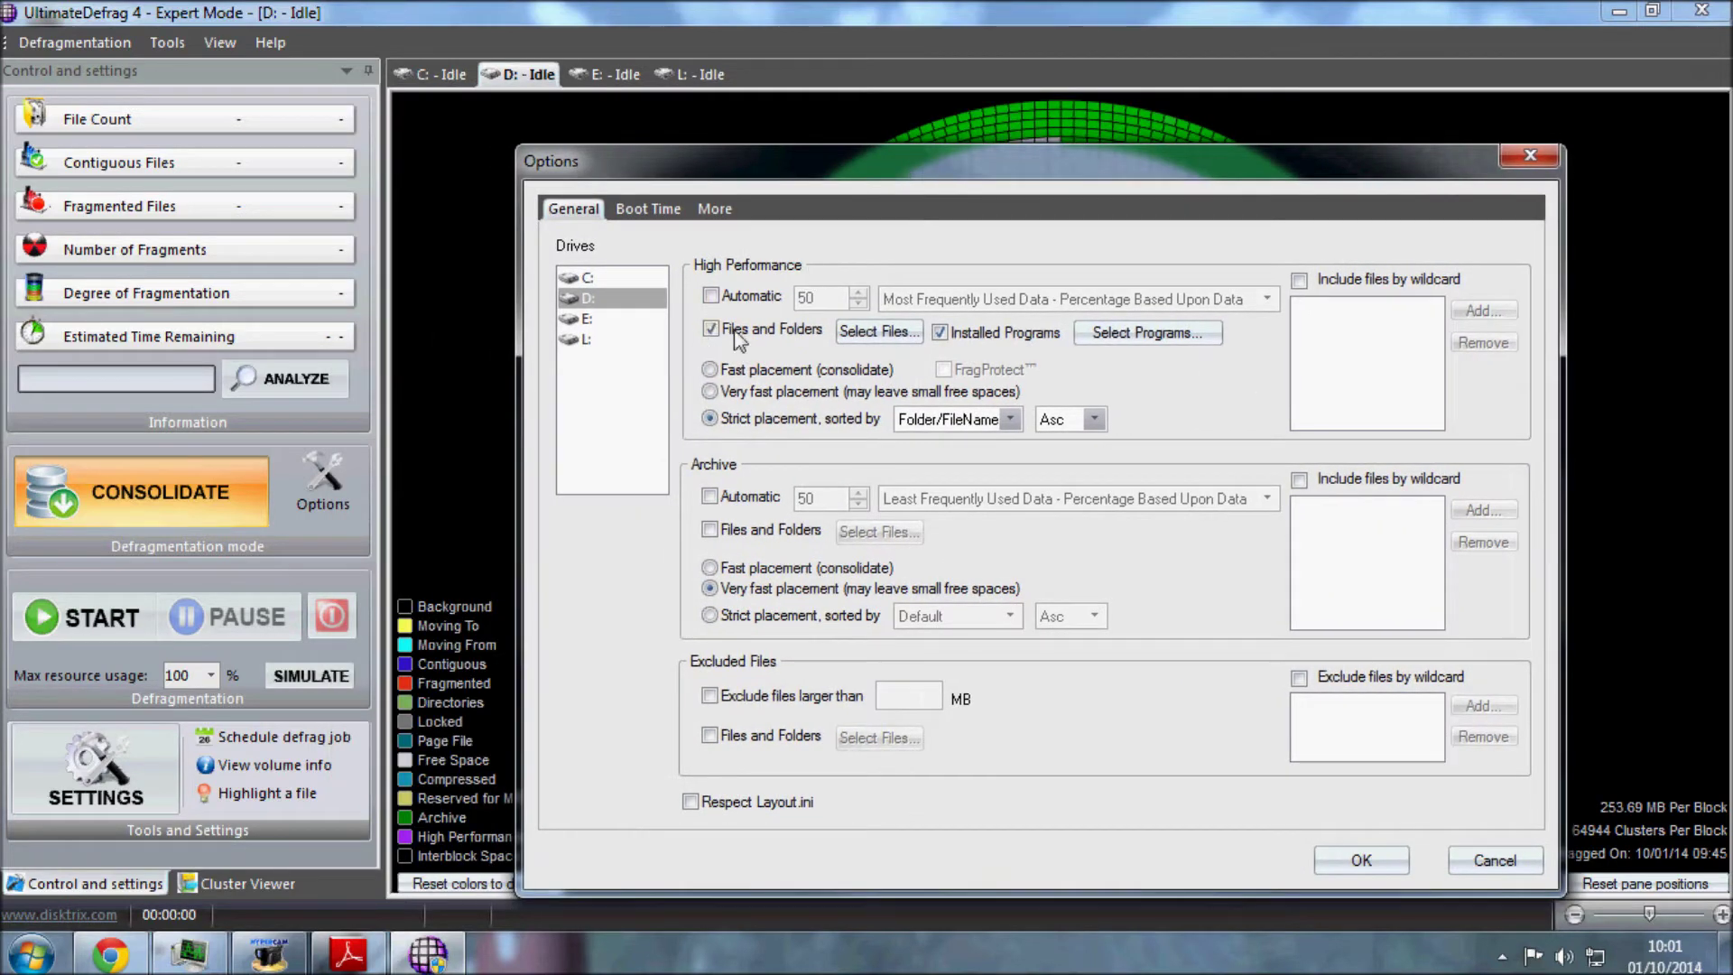
{"action": "left_click", "coordinate": [877, 331]}
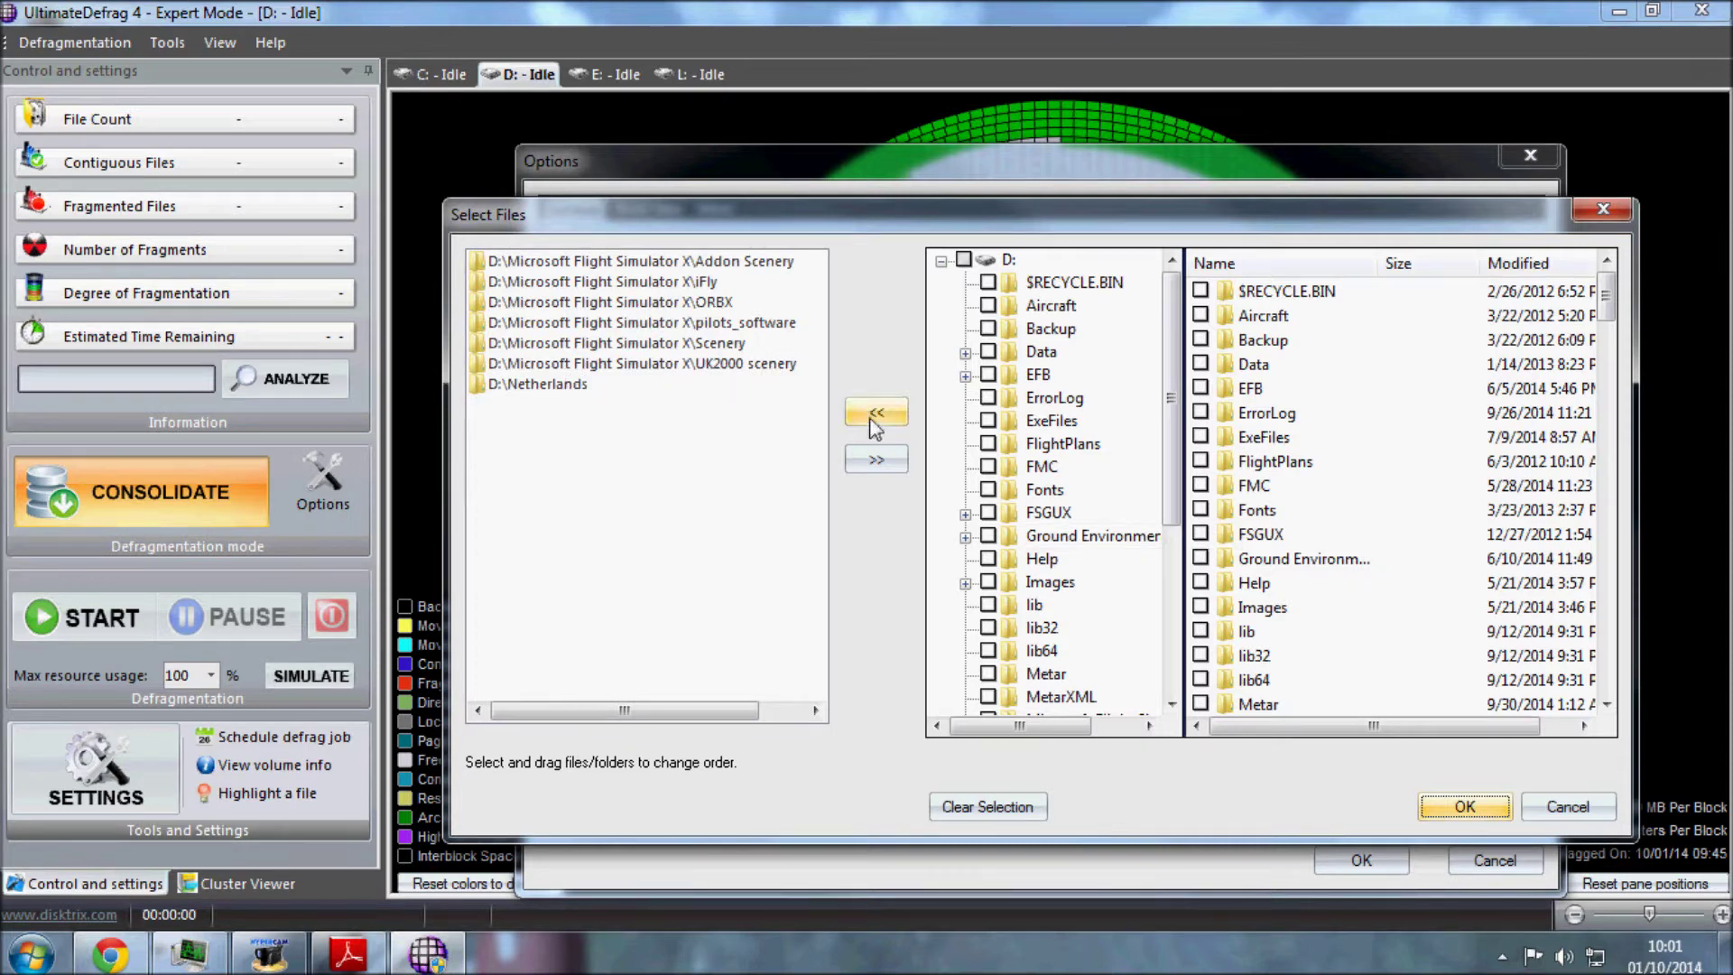
{"action": "left_click_drag", "start_coordinate": [1173, 346], "coordinate": [1150, 496]}
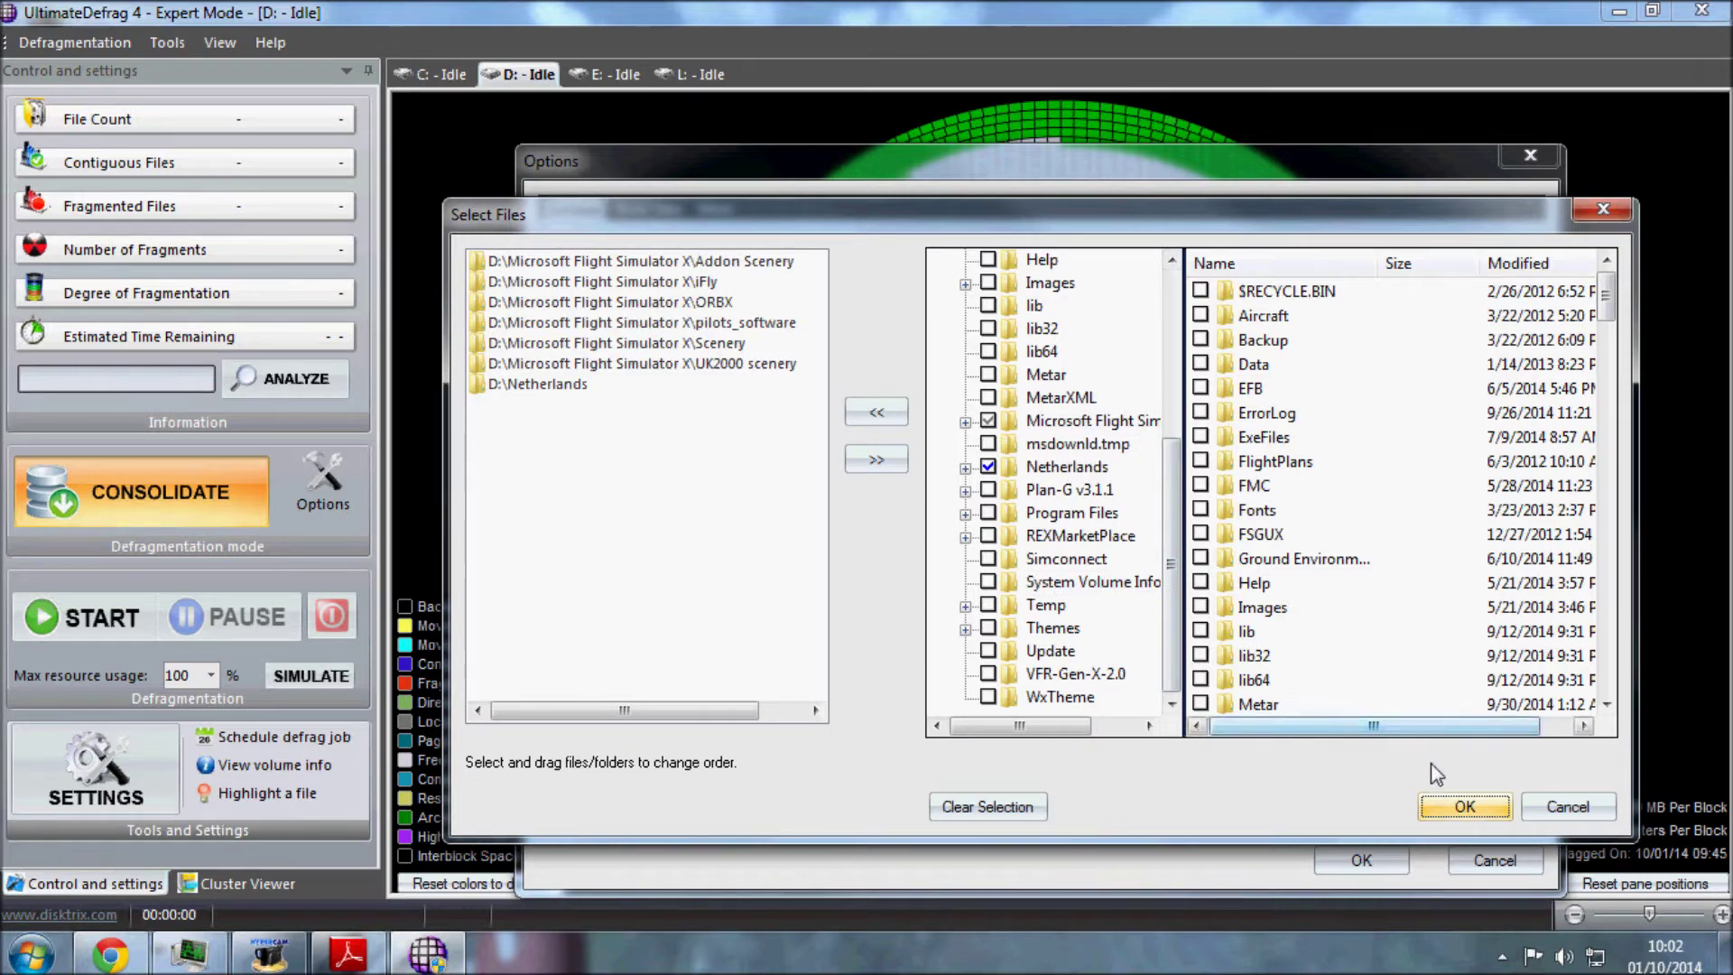
{"action": "left_click", "coordinate": [1471, 806]}
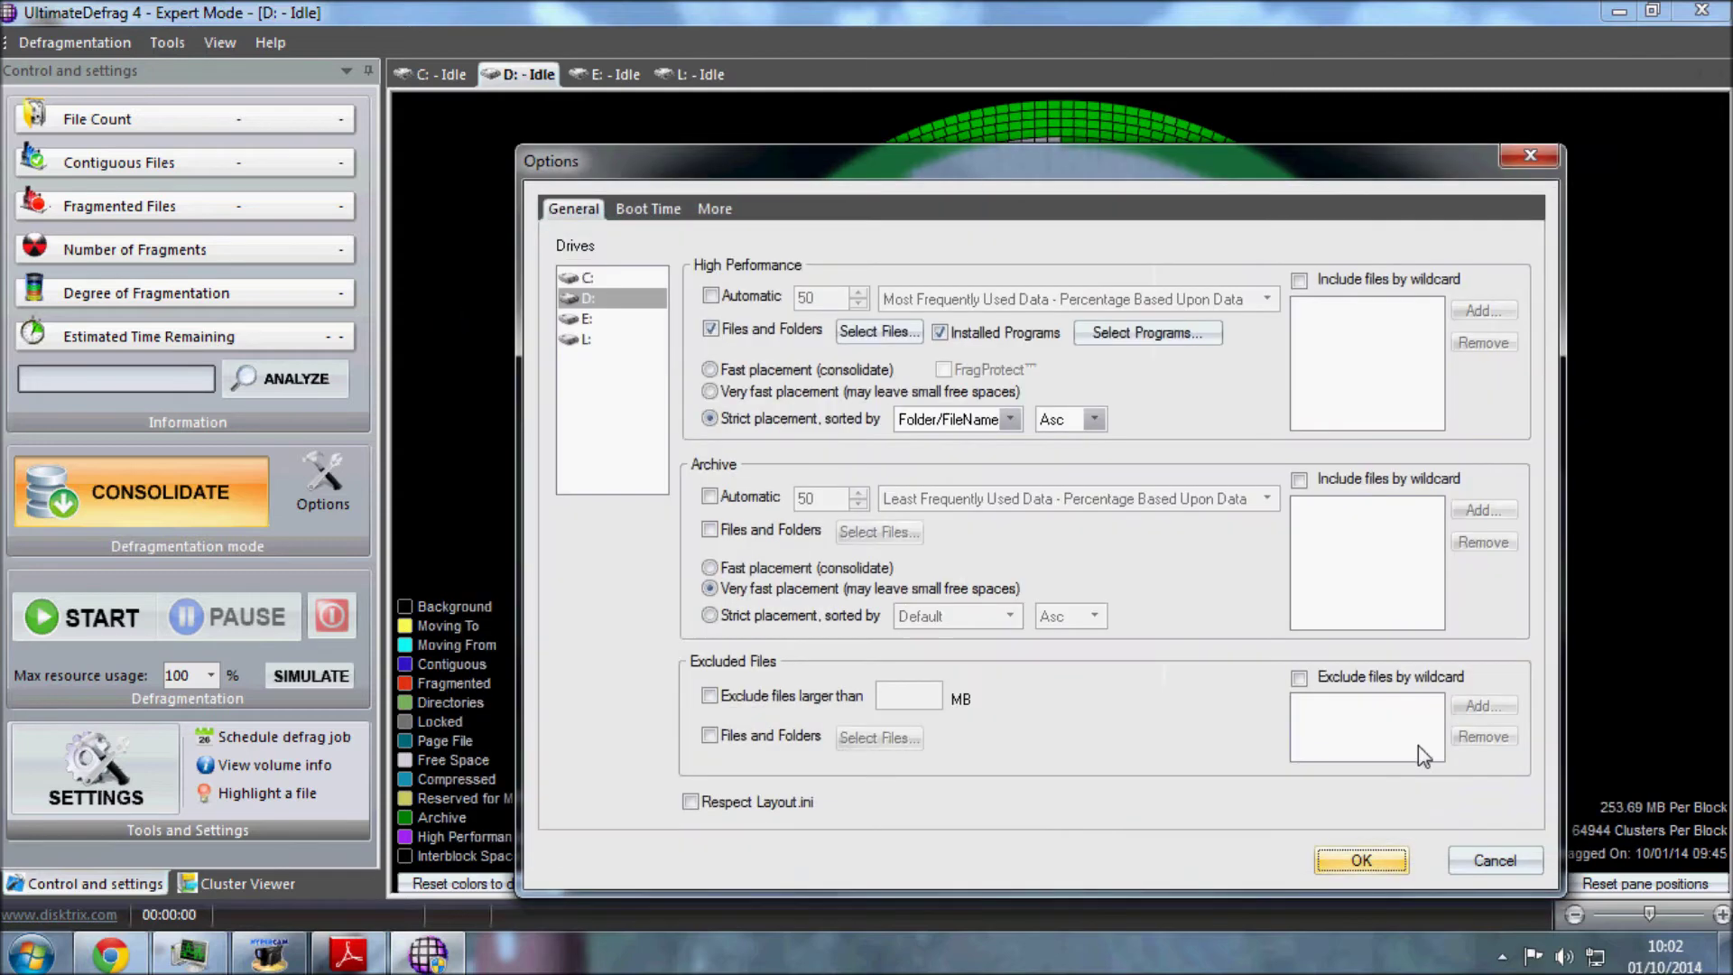
- Review the ticked flight-sim programs, such as PMDG and UK2000 sceneries, and confirm them
{"action": "left_click", "coordinate": [1172, 333]}
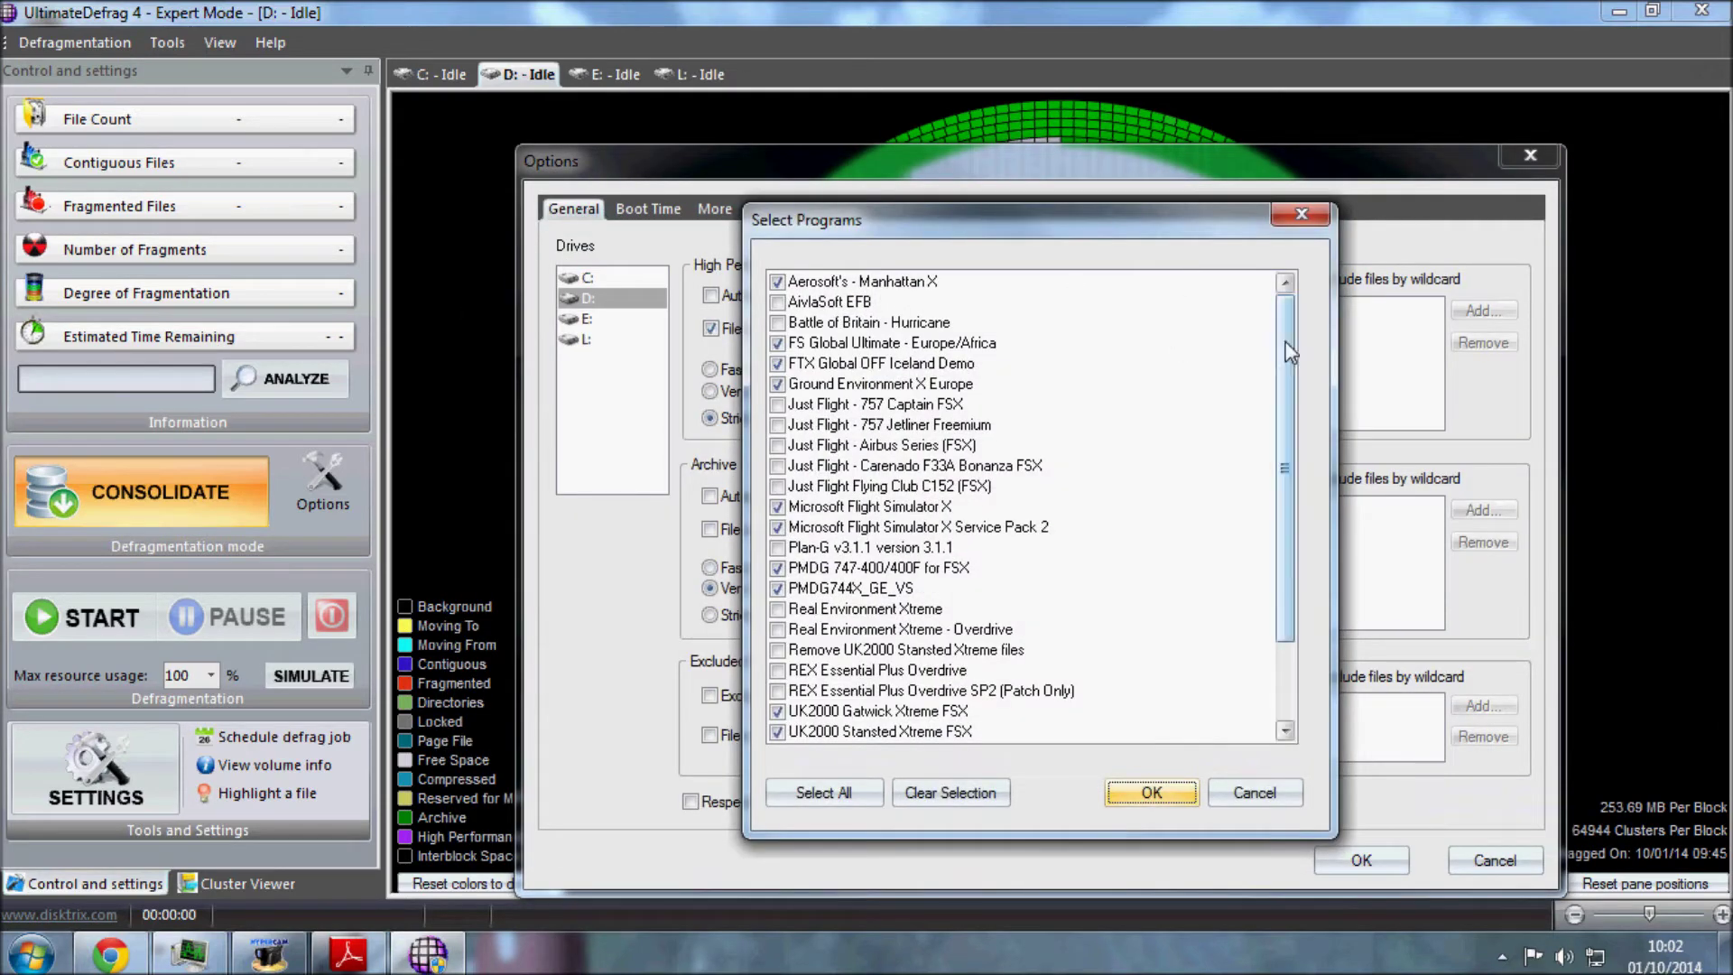
{"action": "left_click_drag", "start_coordinate": [1286, 318], "coordinate": [1274, 435]}
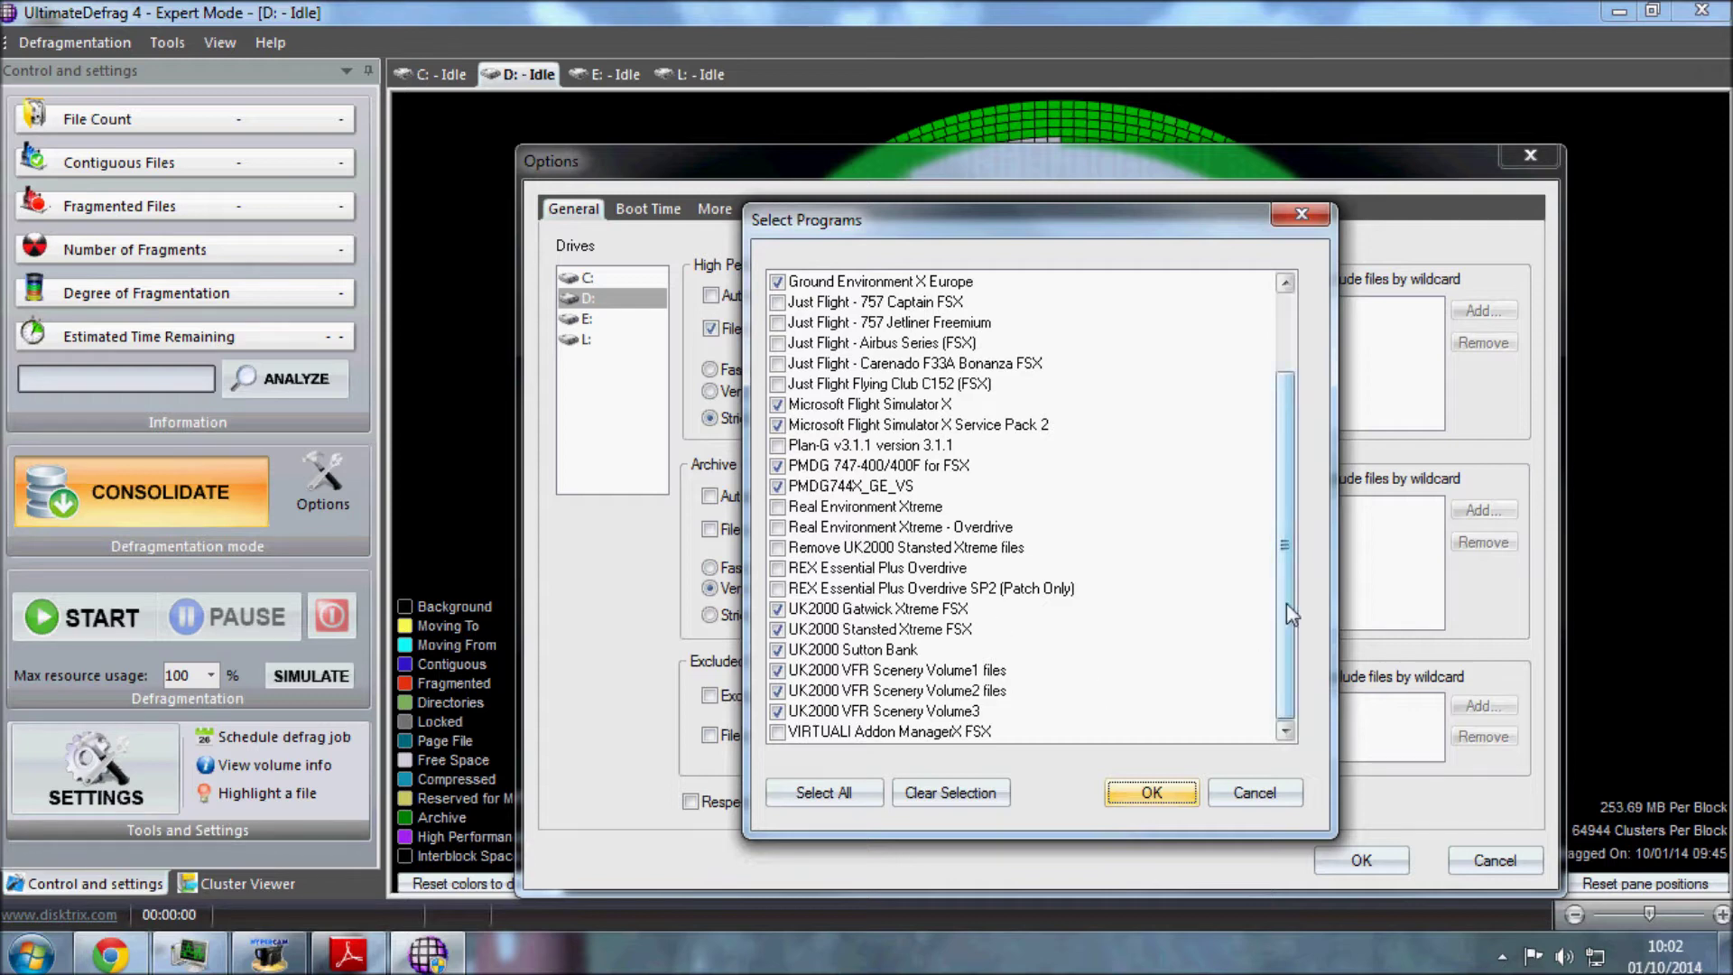
{"action": "scroll", "coordinate": [1286, 603], "scroll_direction": "up", "scroll_amount": 1}
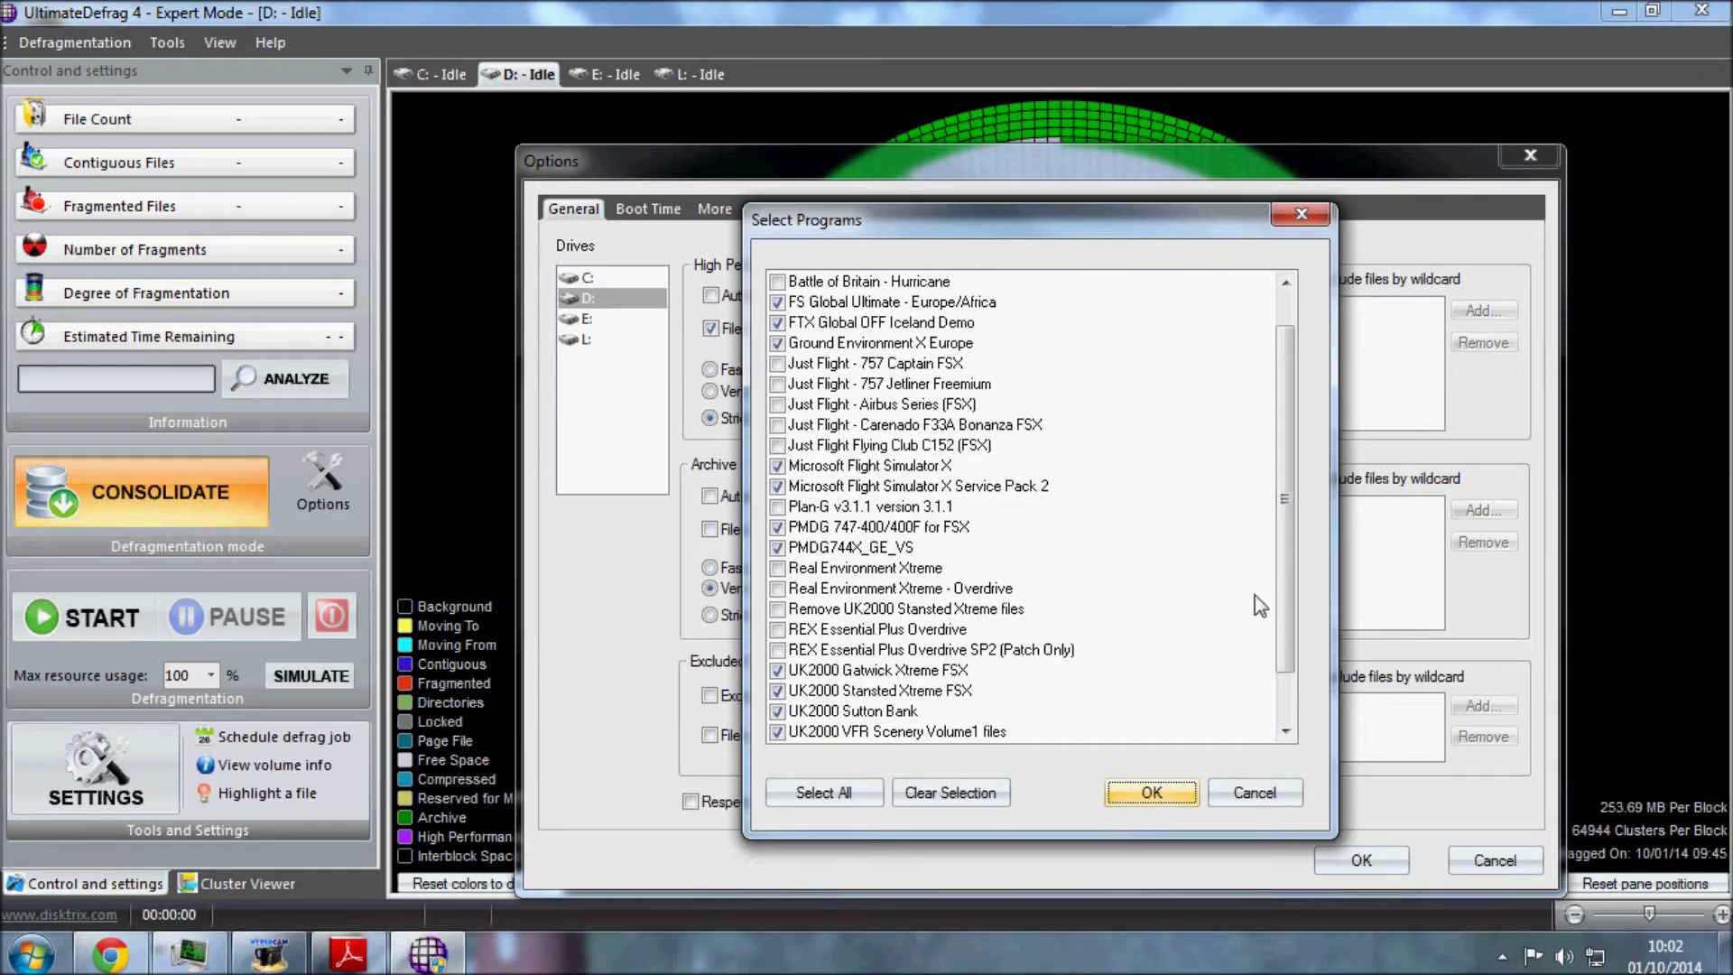
{"action": "scroll", "coordinate": [1291, 565], "scroll_direction": "up", "scroll_amount": 2}
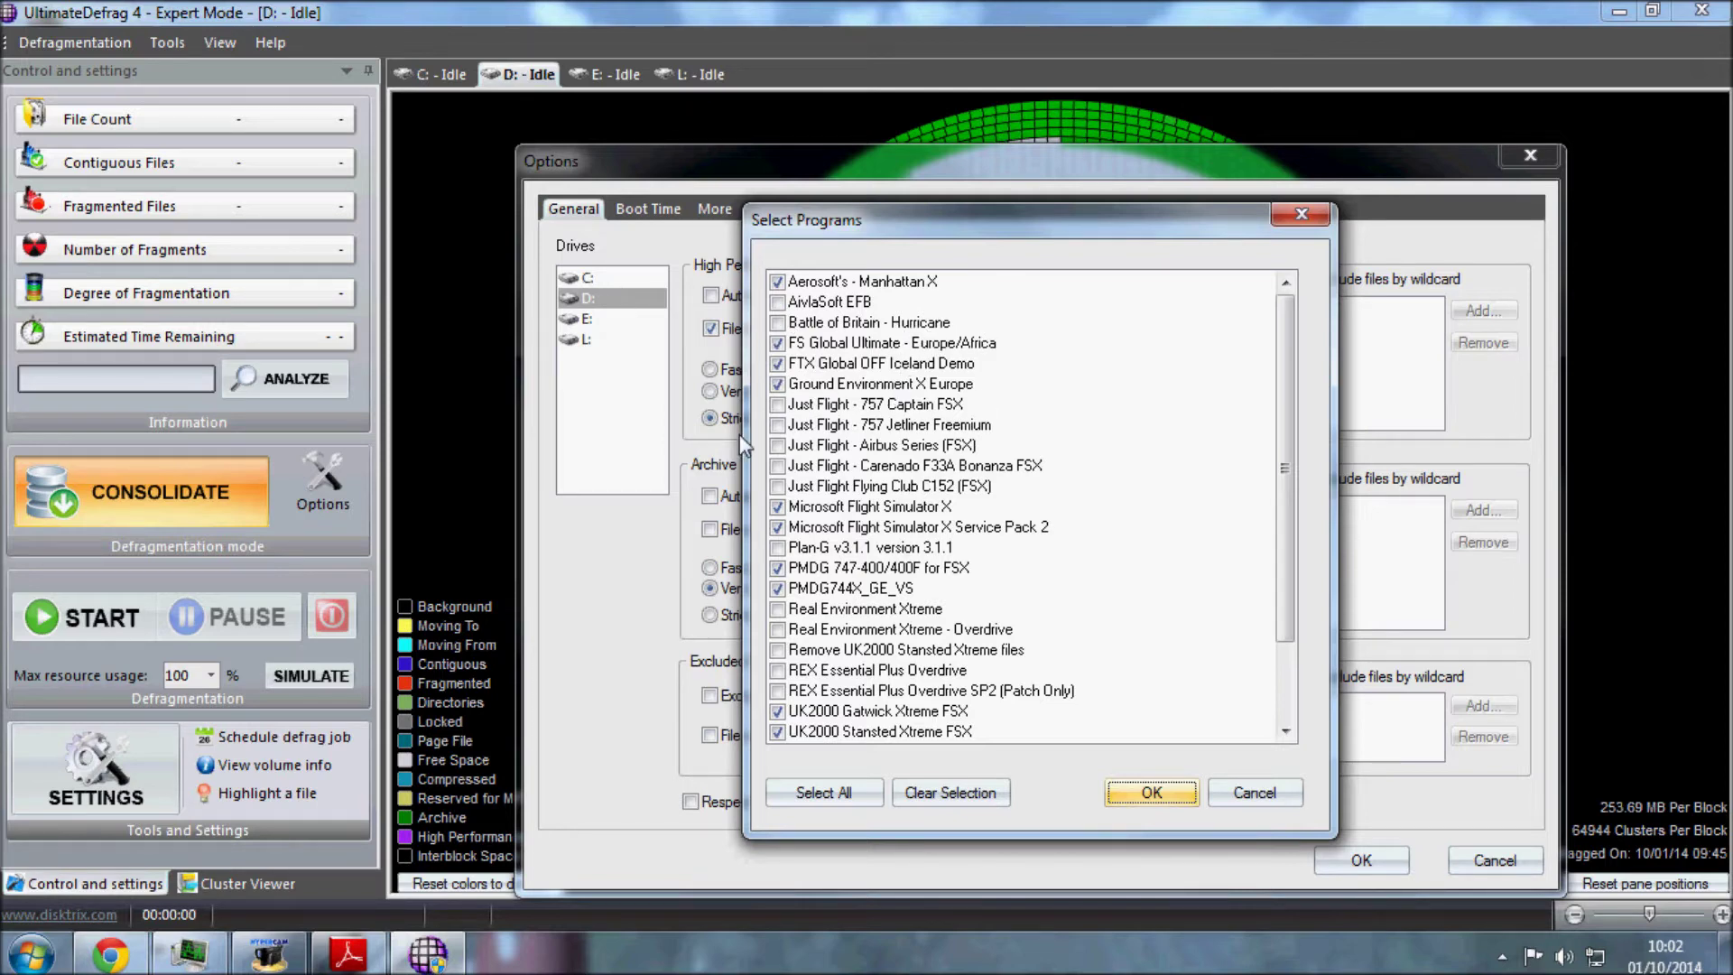
{"action": "left_click", "coordinate": [1161, 791]}
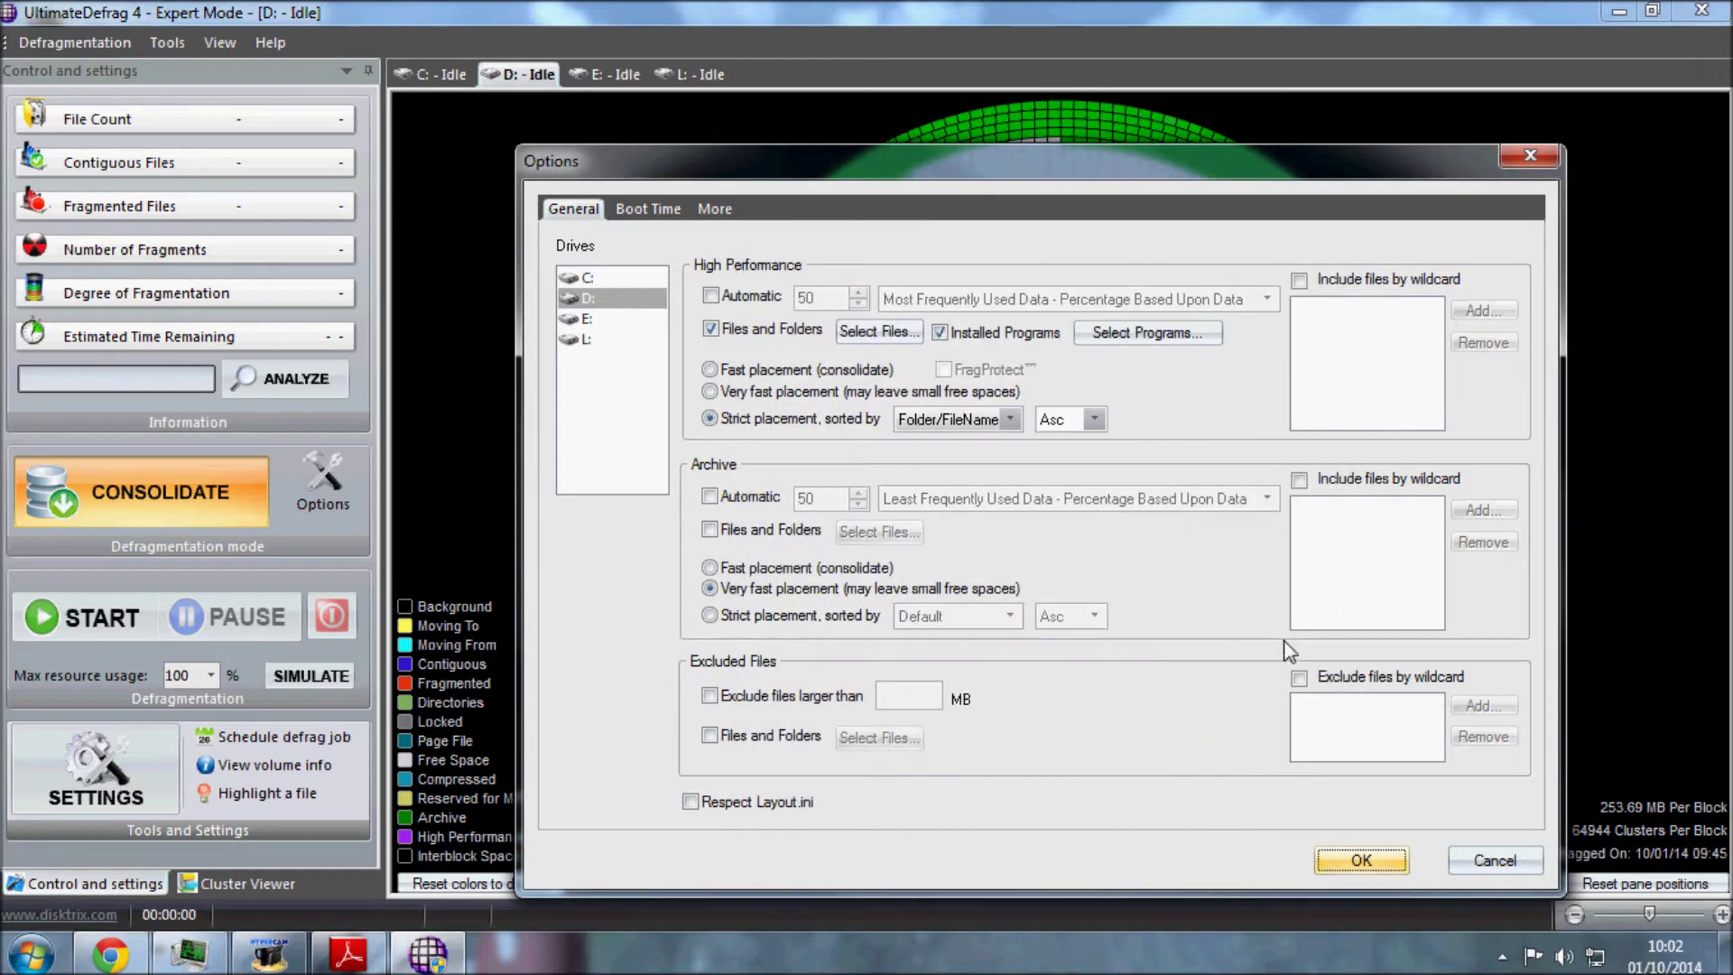
- Try strict Folder/FileName ascending sorting, then settle on Very fast placement for high-performance files
{"action": "left_click", "coordinate": [713, 393]}
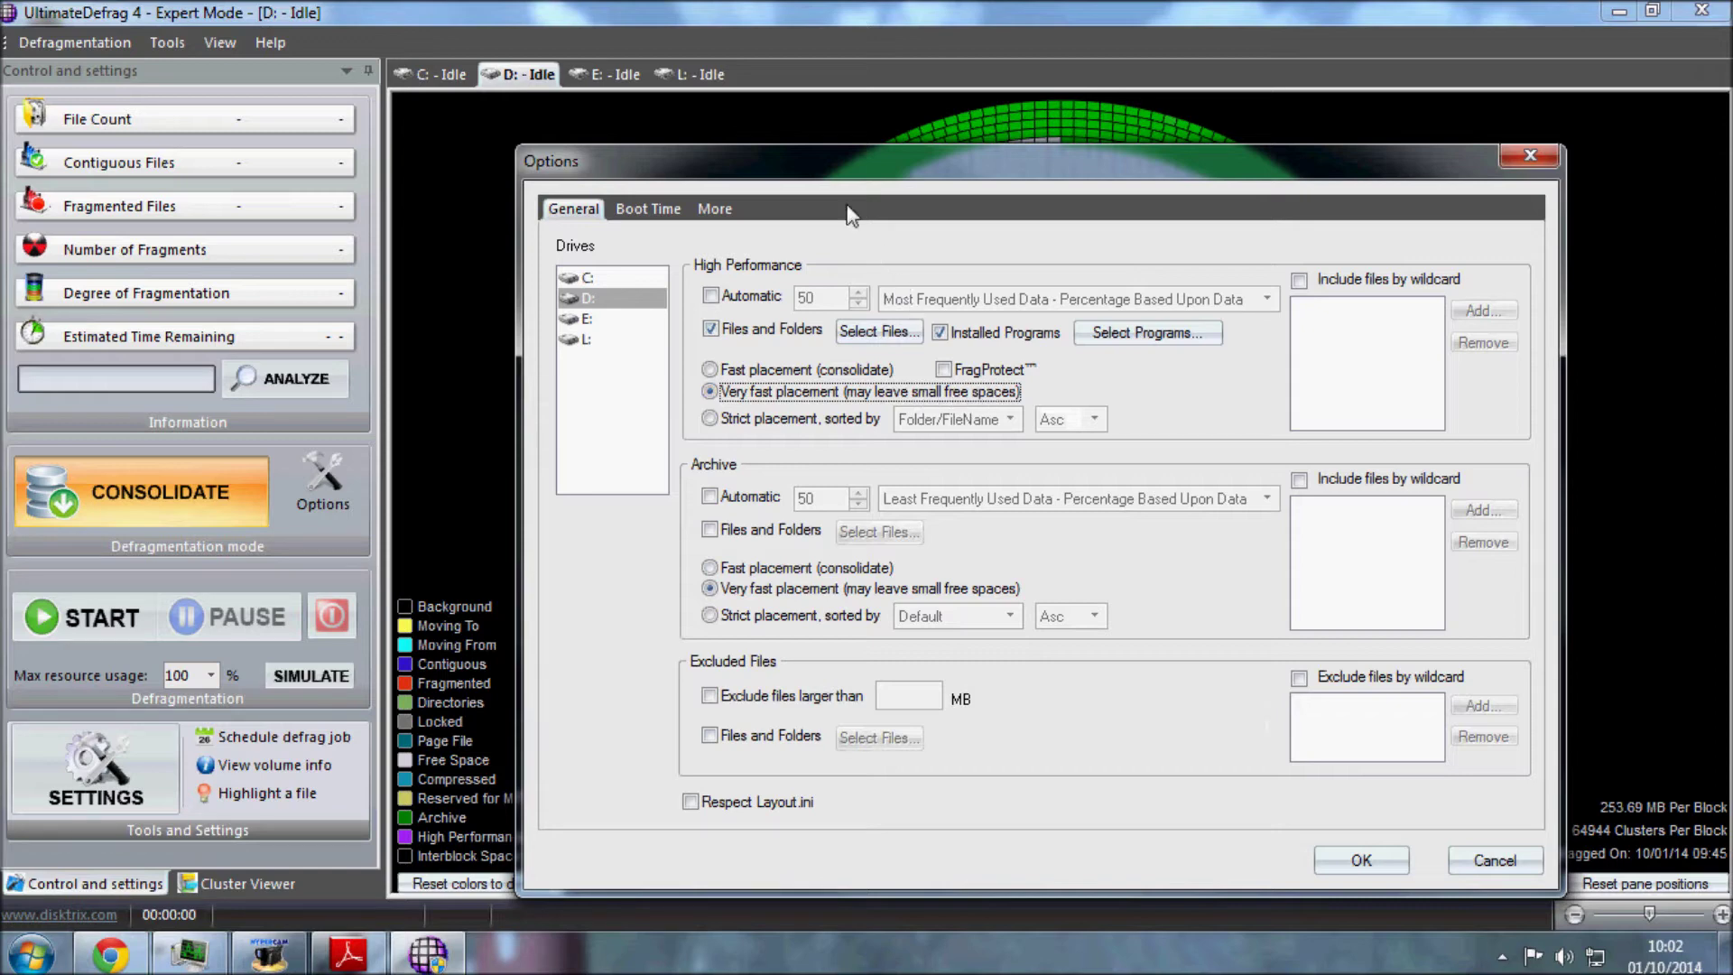
{"action": "left_click_drag", "start_coordinate": [818, 169], "coordinate": [754, 138]}
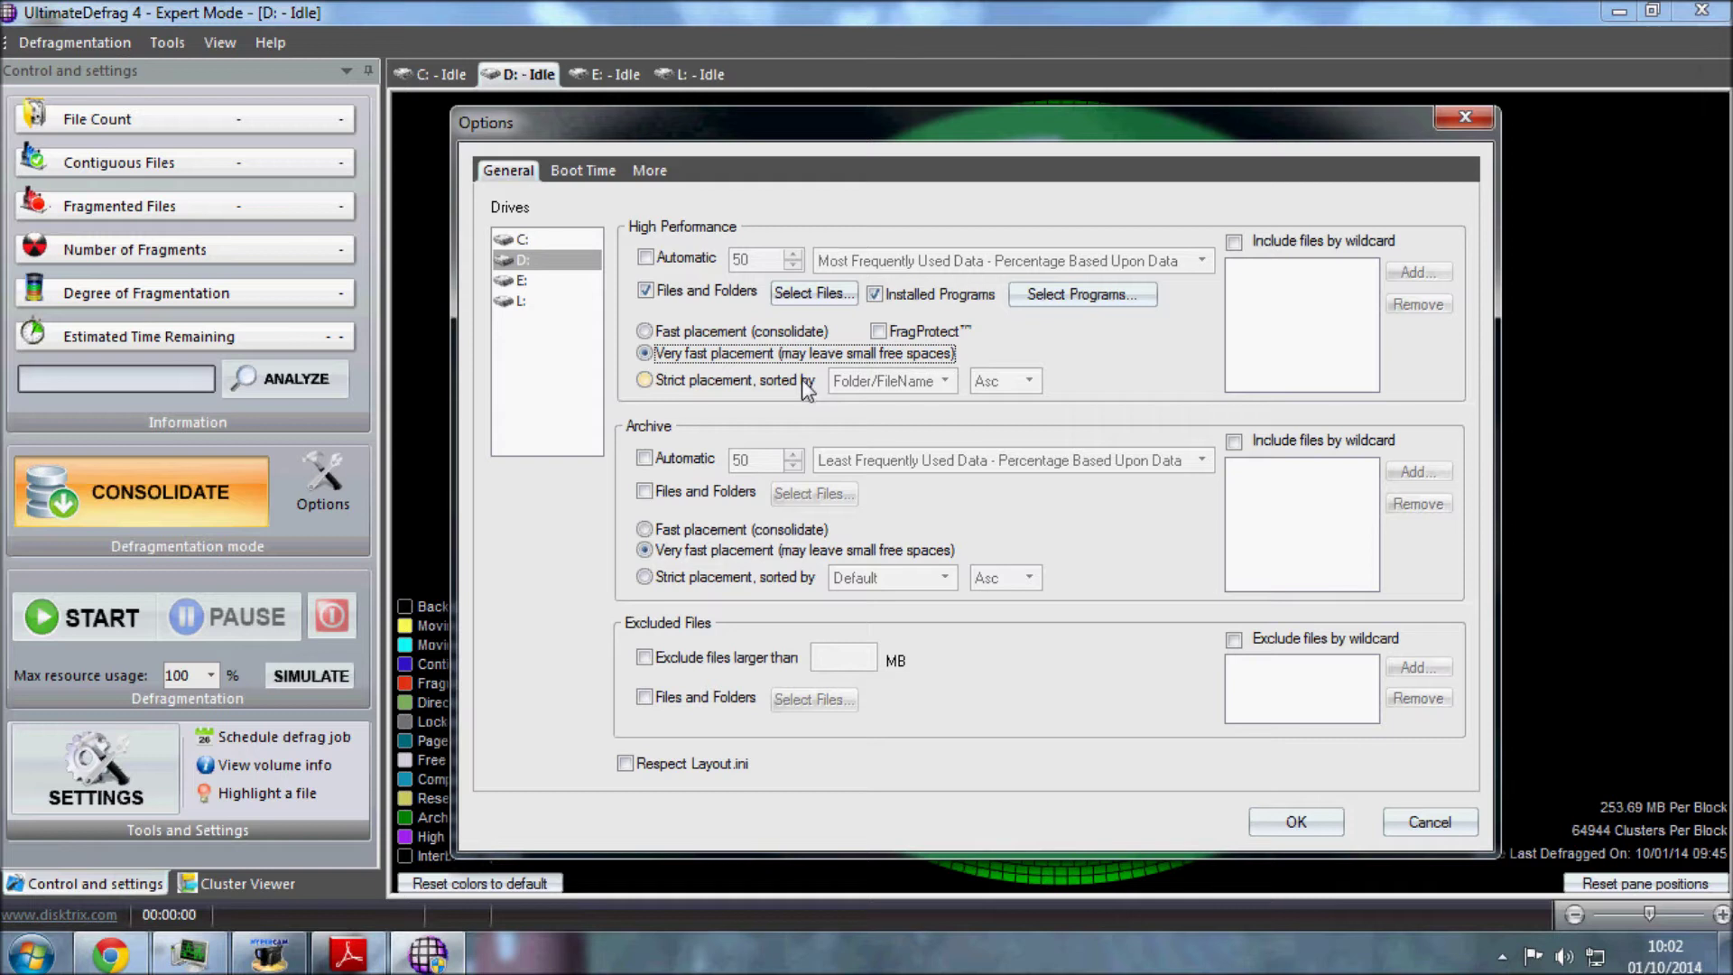
{"action": "left_click", "coordinate": [645, 380]}
{"action": "left_click", "coordinate": [945, 381]}
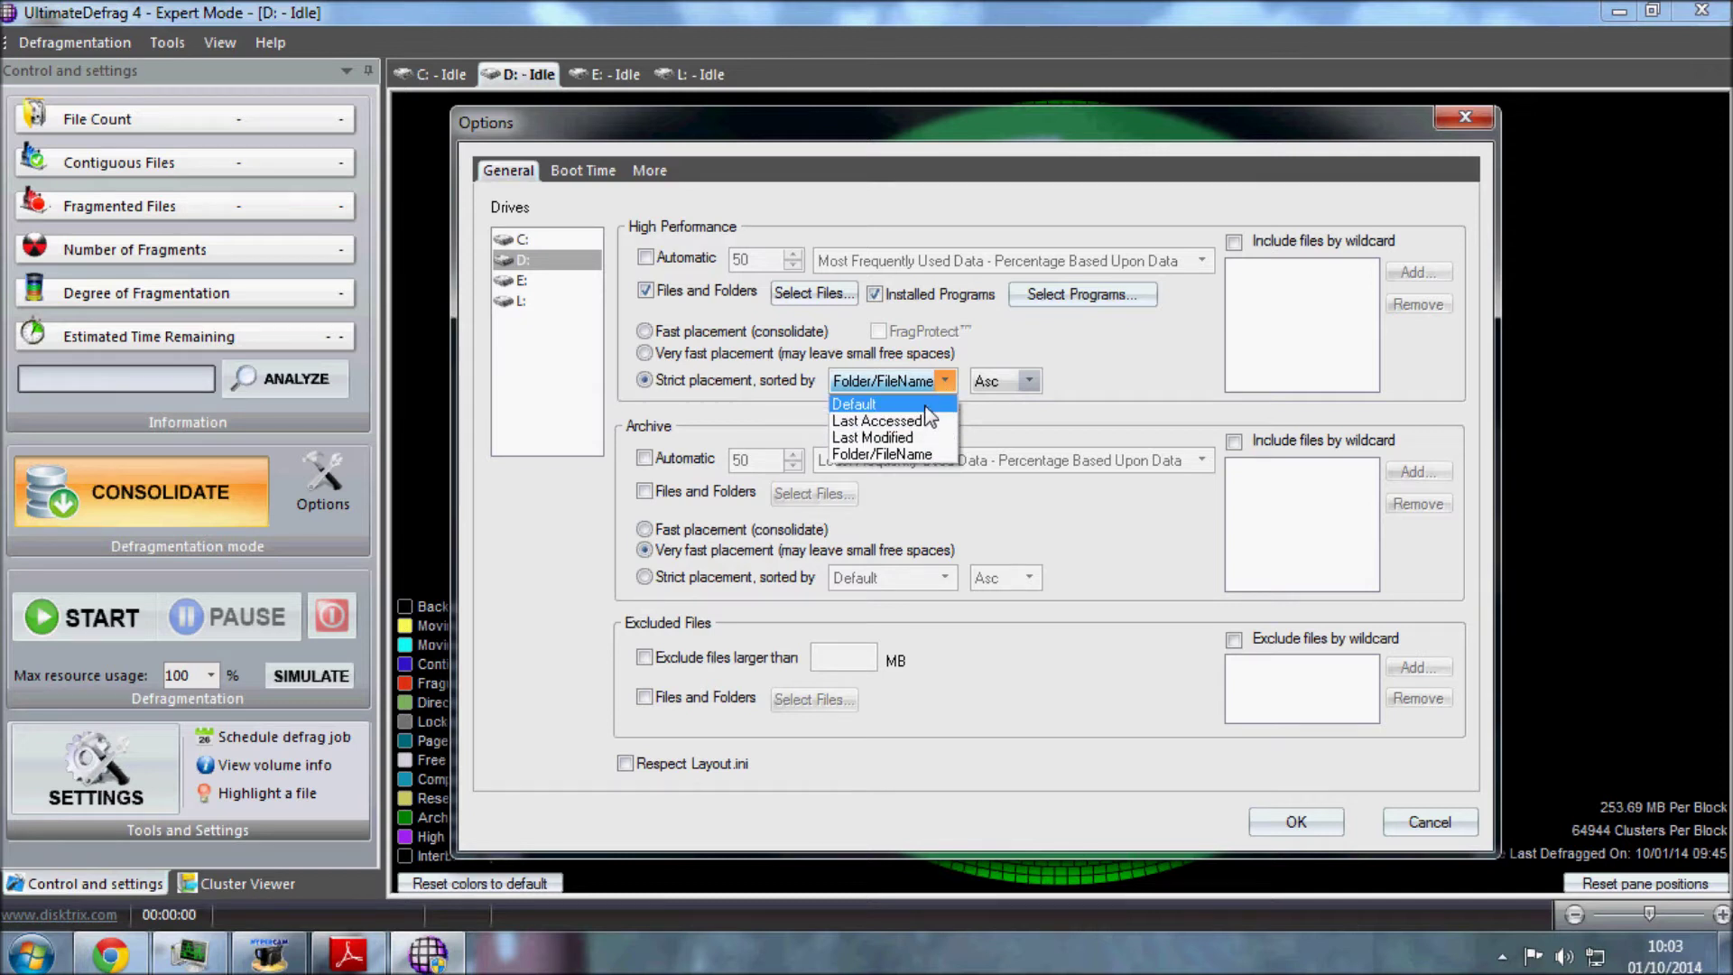
{"action": "left_click", "coordinate": [929, 456]}
{"action": "left_click", "coordinate": [1029, 380]}
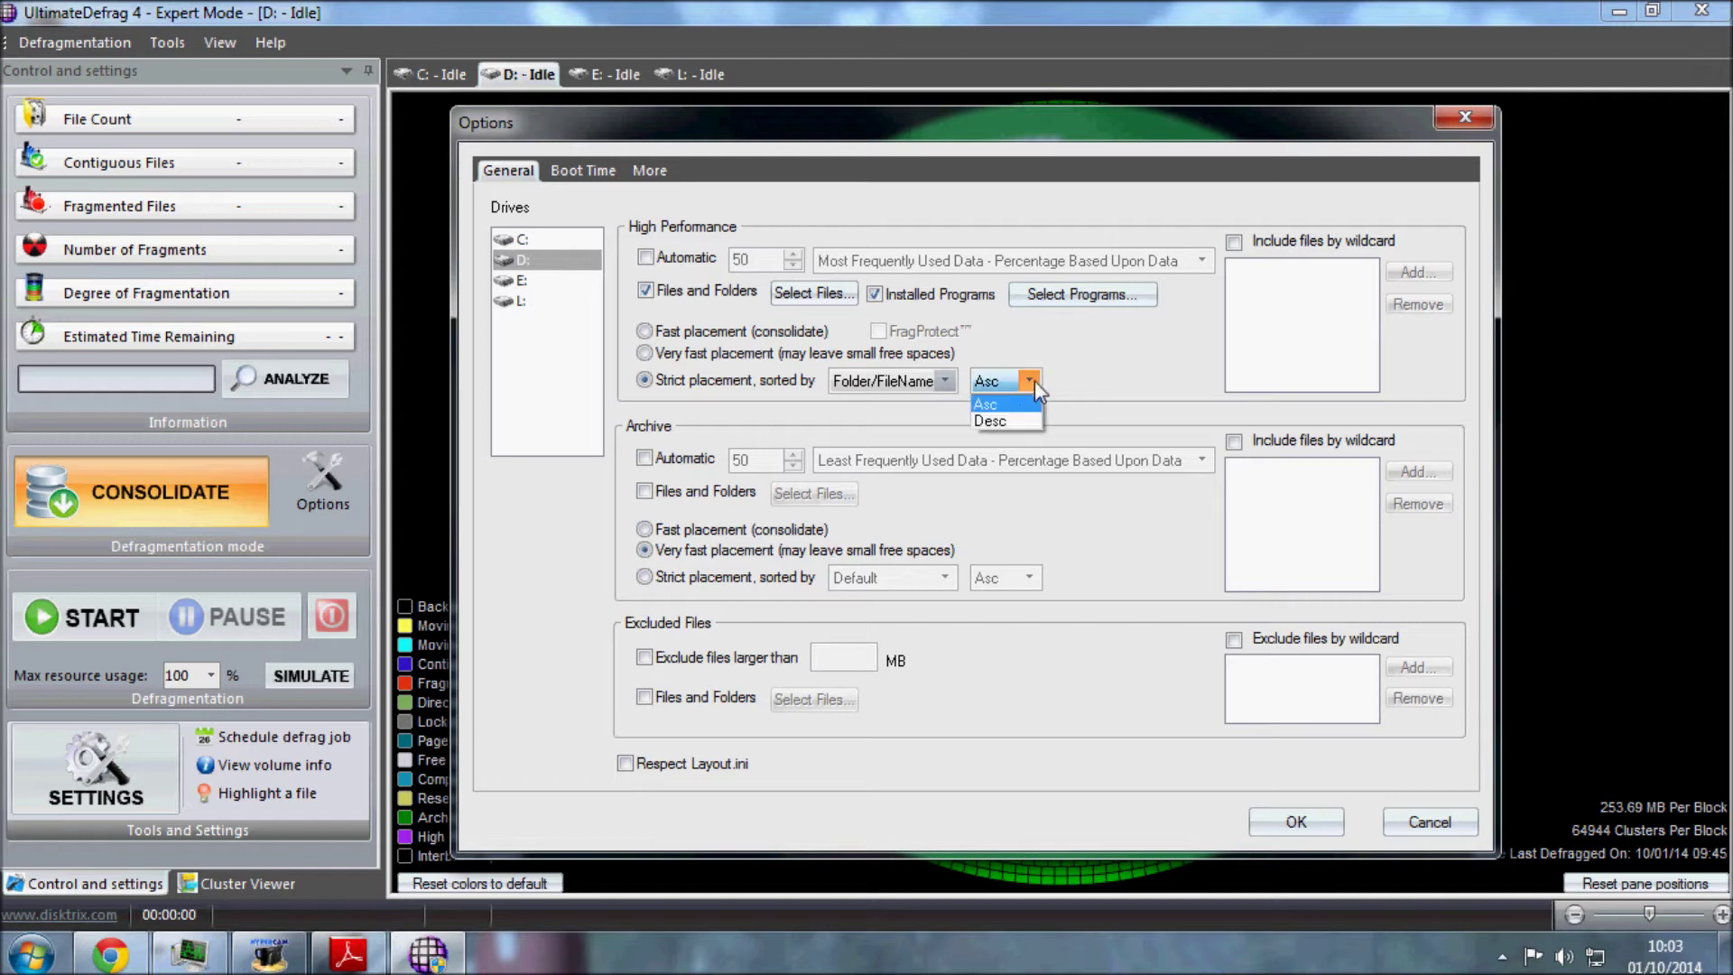
{"action": "left_click", "coordinate": [1029, 381]}
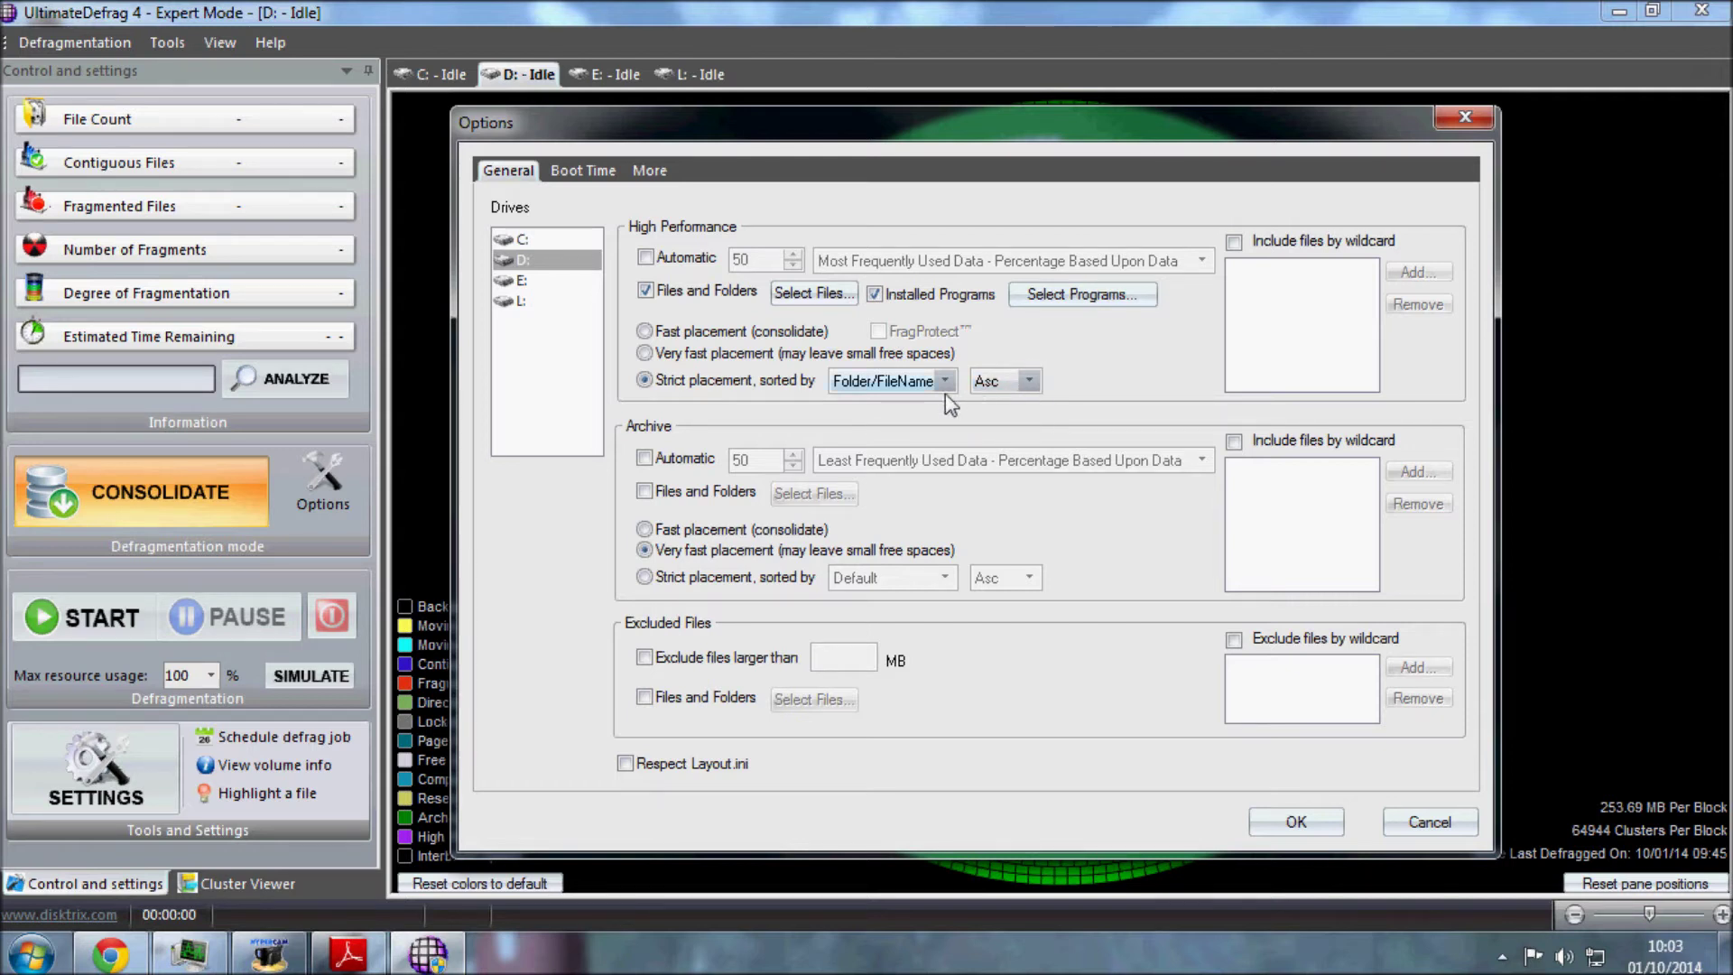
{"action": "left_click", "coordinate": [646, 354]}
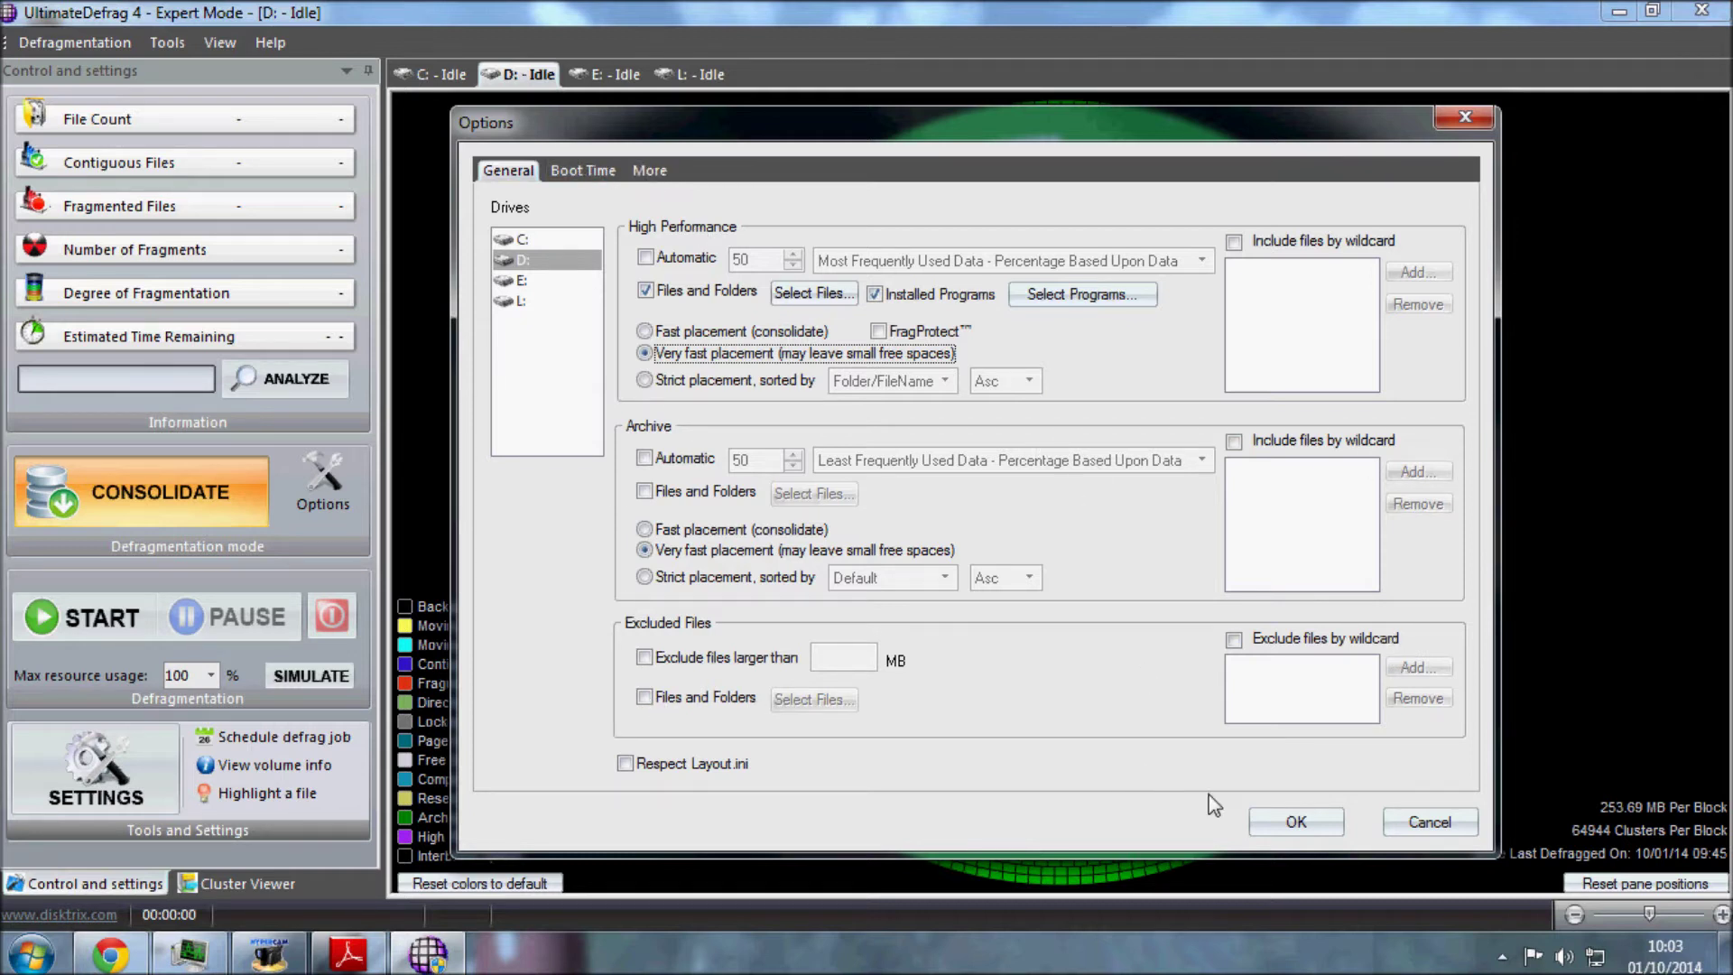
- Apply the options, toggle Simulate on and back off, and start processing drive D:
{"action": "left_click", "coordinate": [1283, 817]}
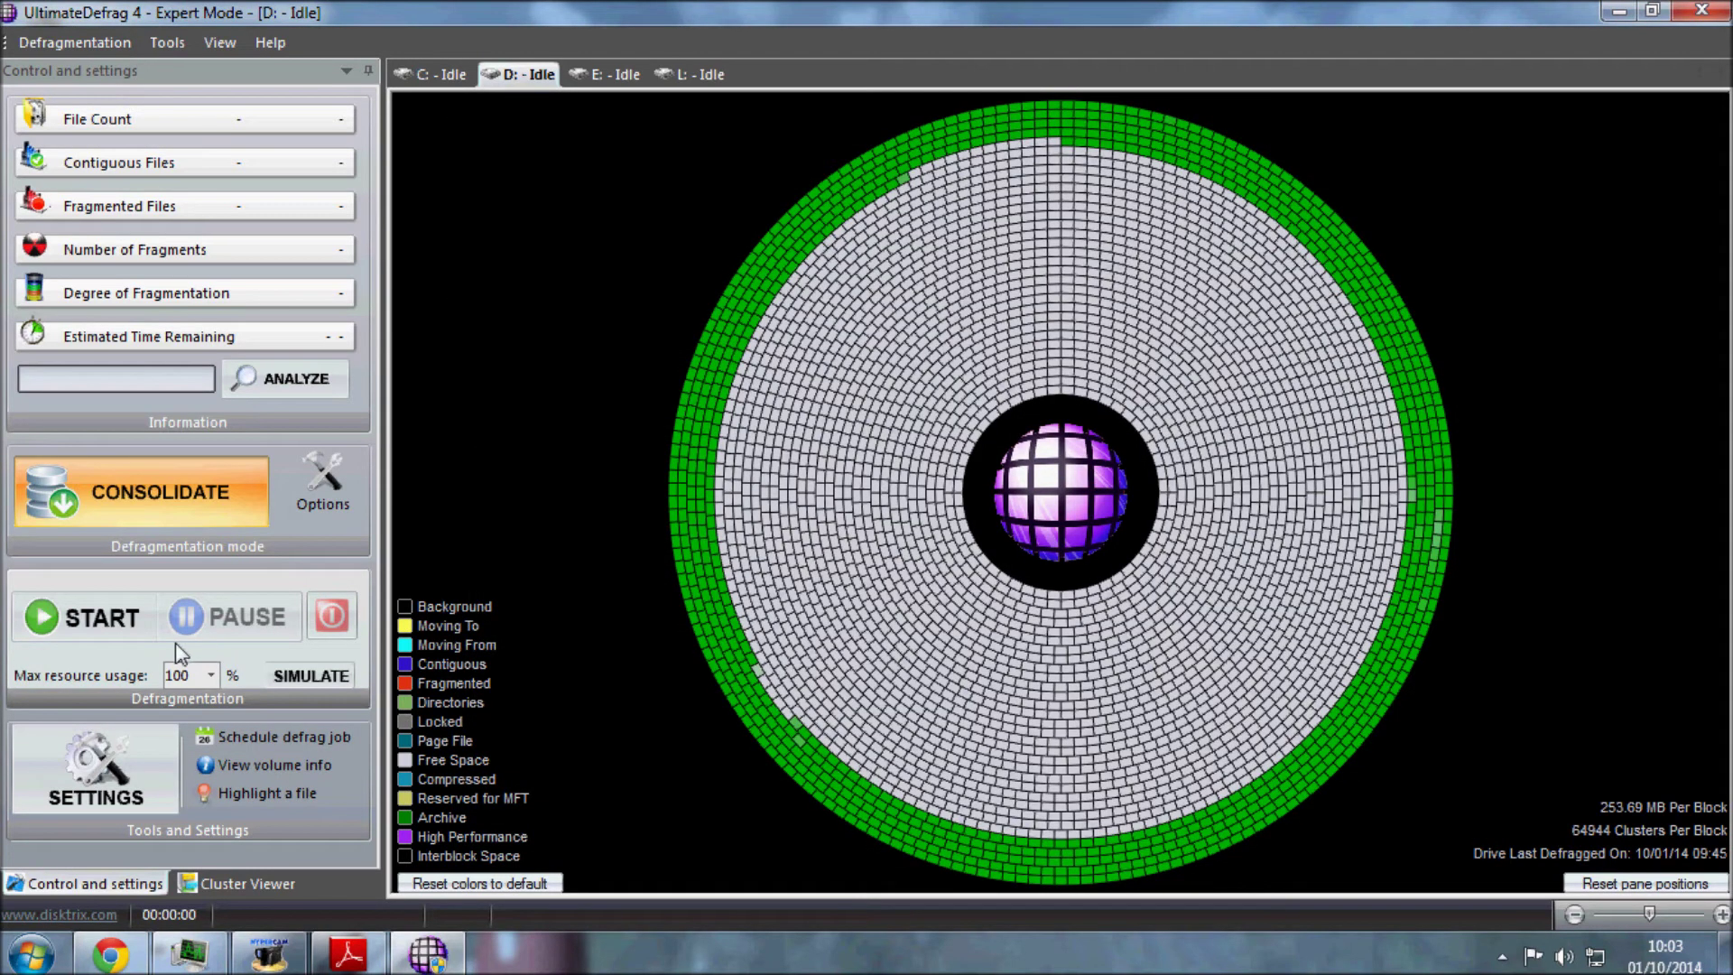
{"action": "left_click", "coordinate": [311, 676]}
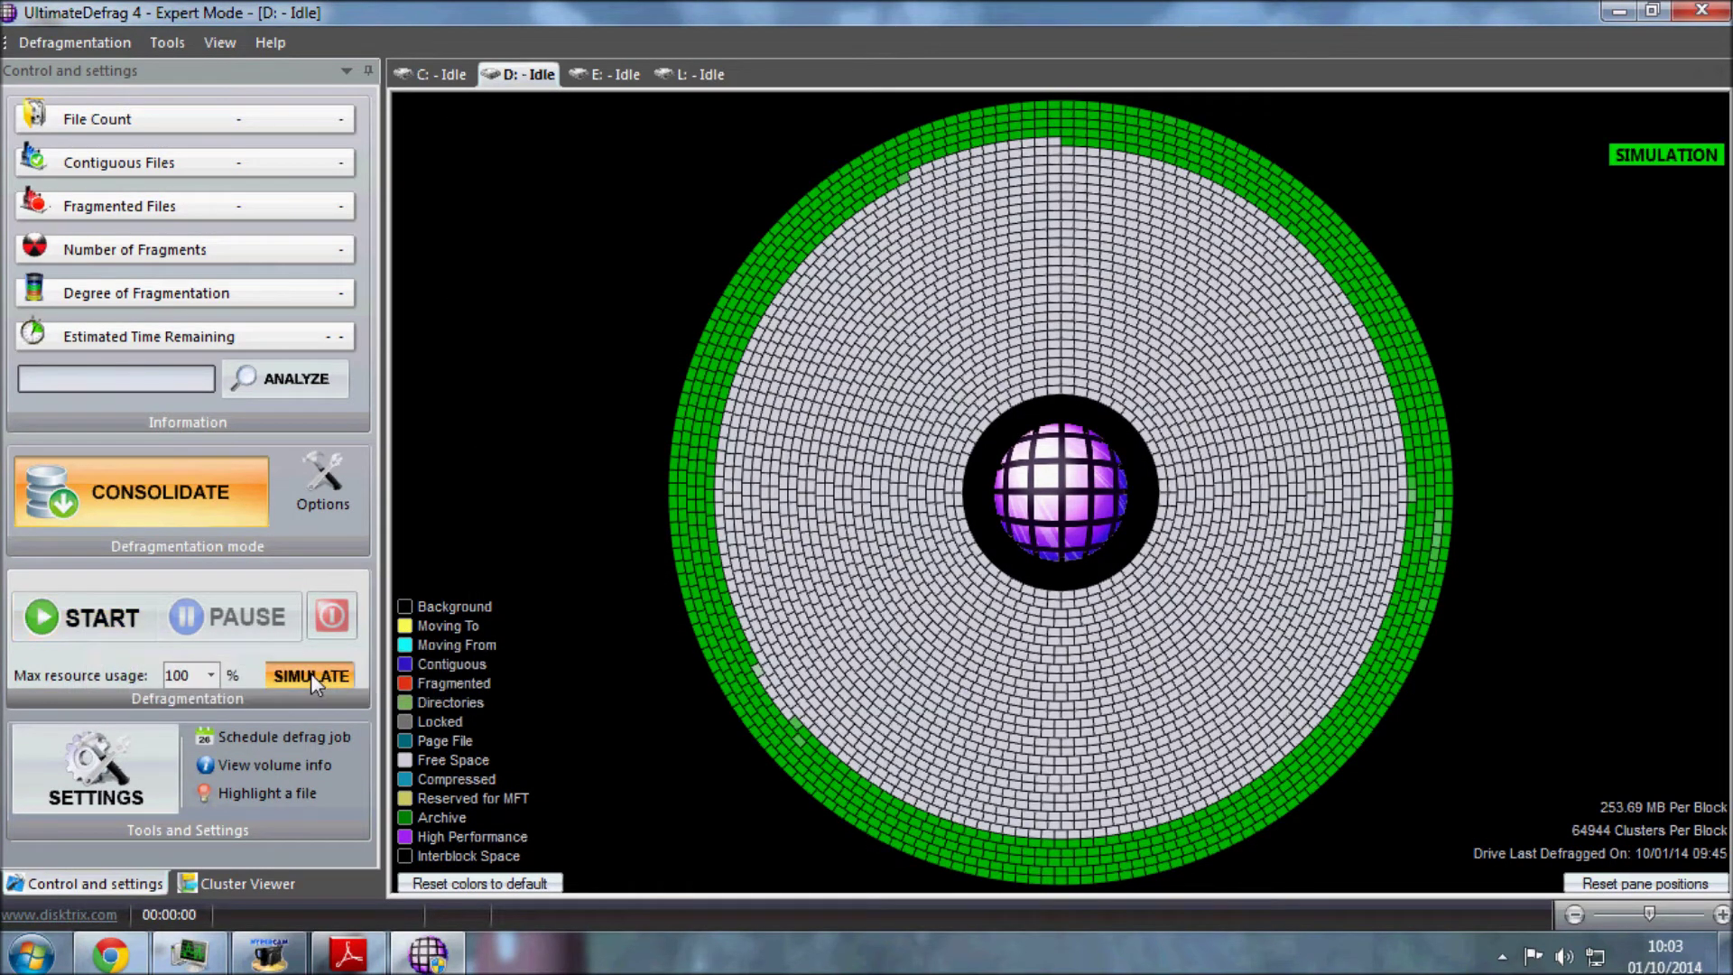
{"action": "left_click", "coordinate": [307, 674]}
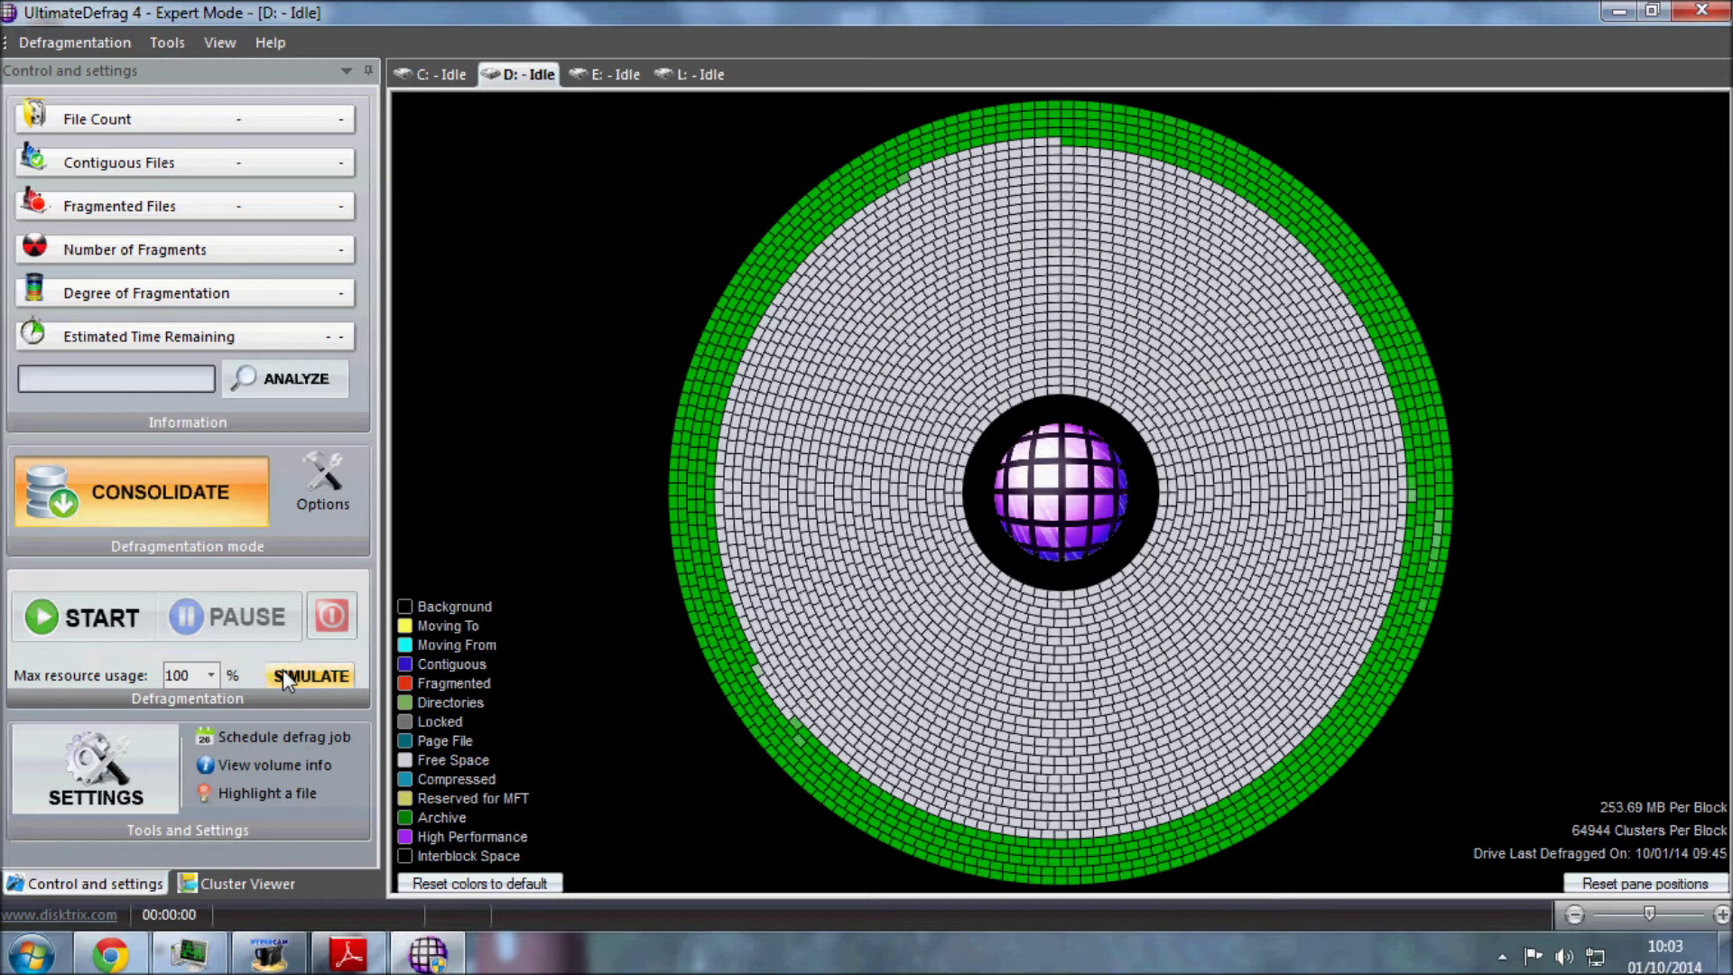
{"action": "left_click", "coordinate": [43, 629]}
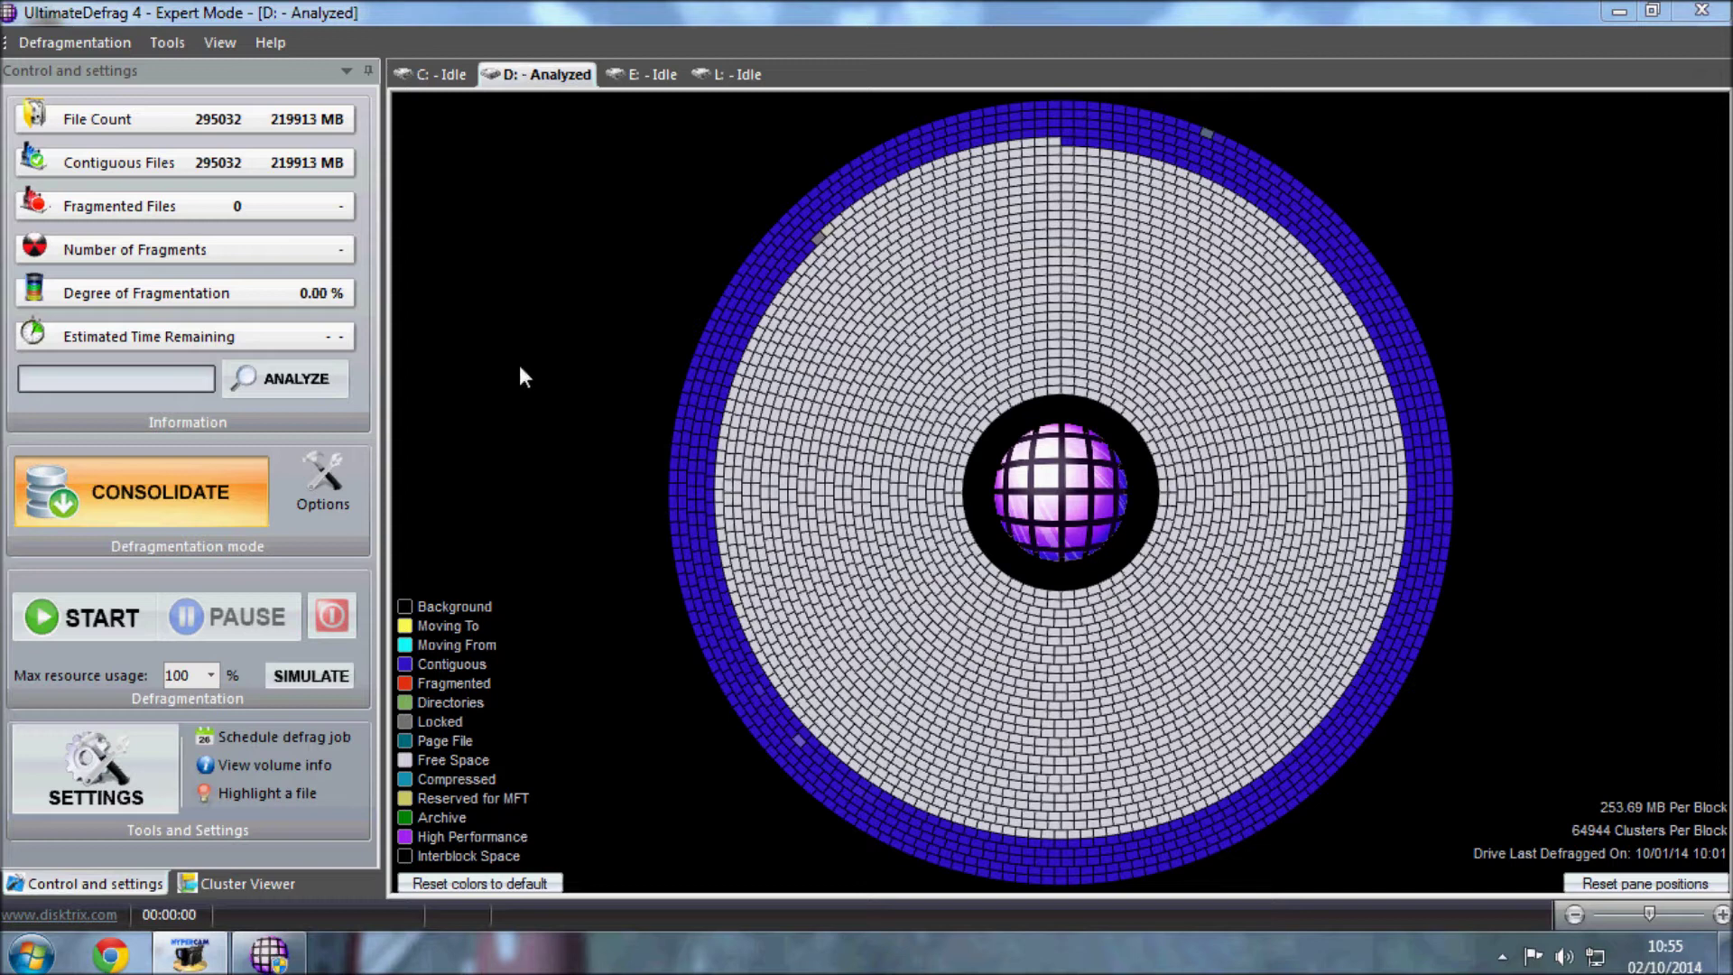
- Check the files stored in blocks along the left and bottom of the blue outer ring
{"action": "left_click", "coordinate": [684, 388]}
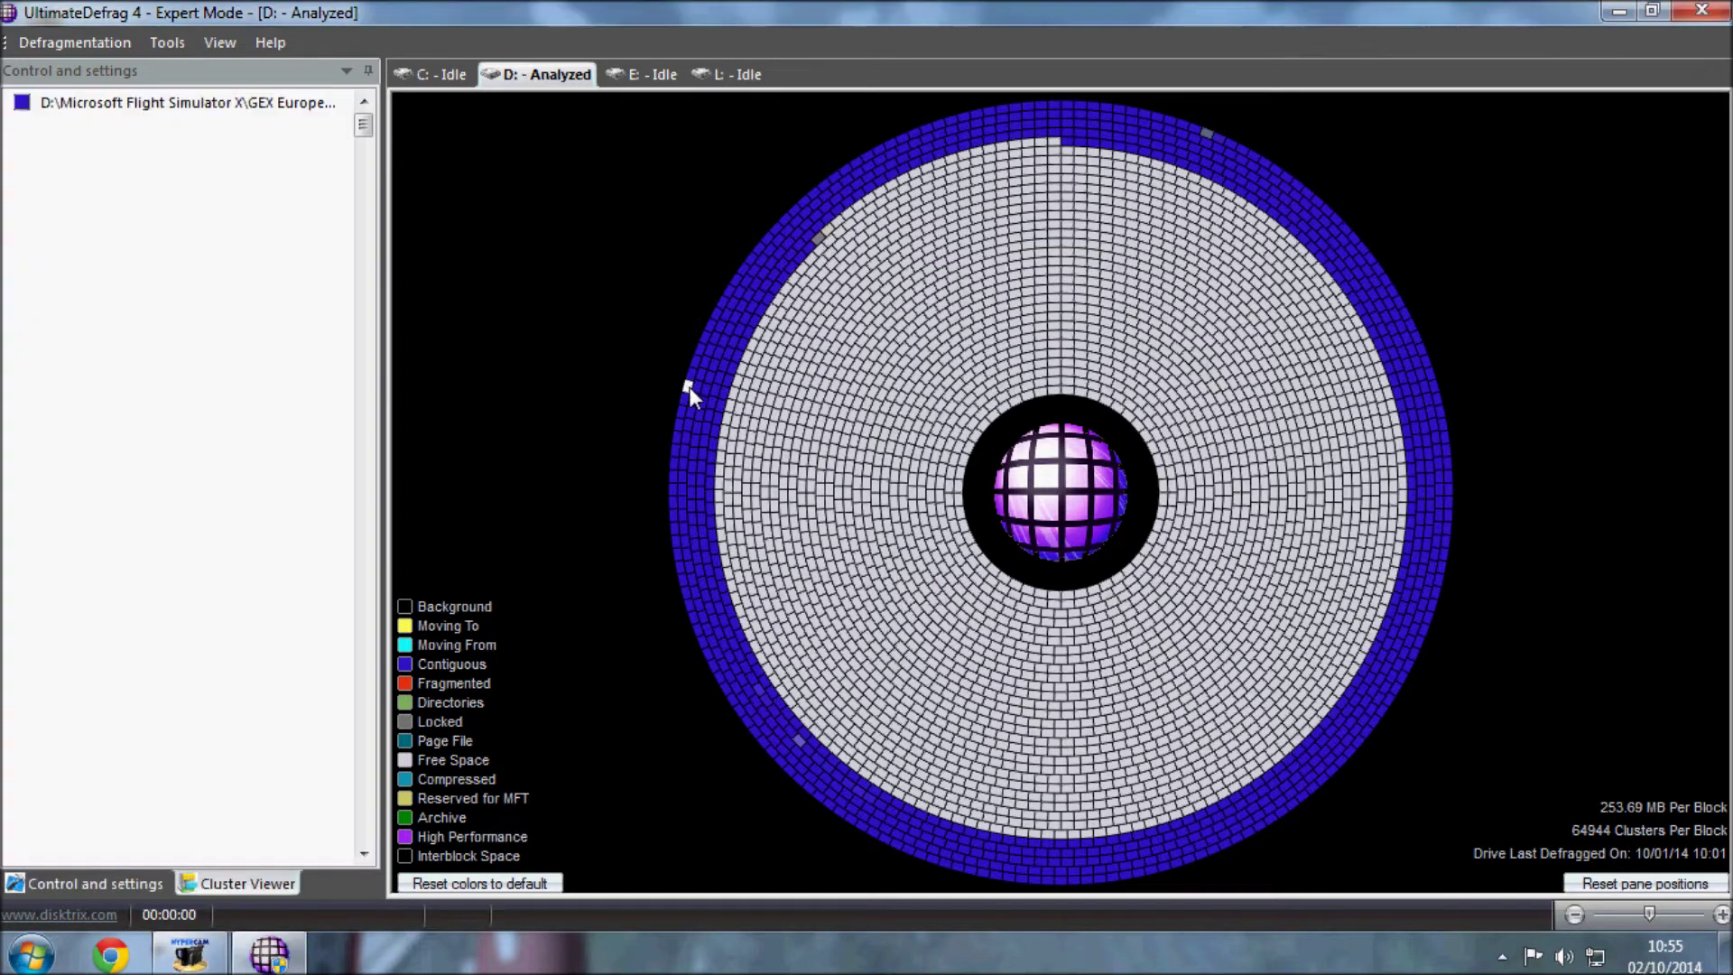
{"action": "left_click", "coordinate": [674, 450]}
{"action": "left_click", "coordinate": [675, 523]}
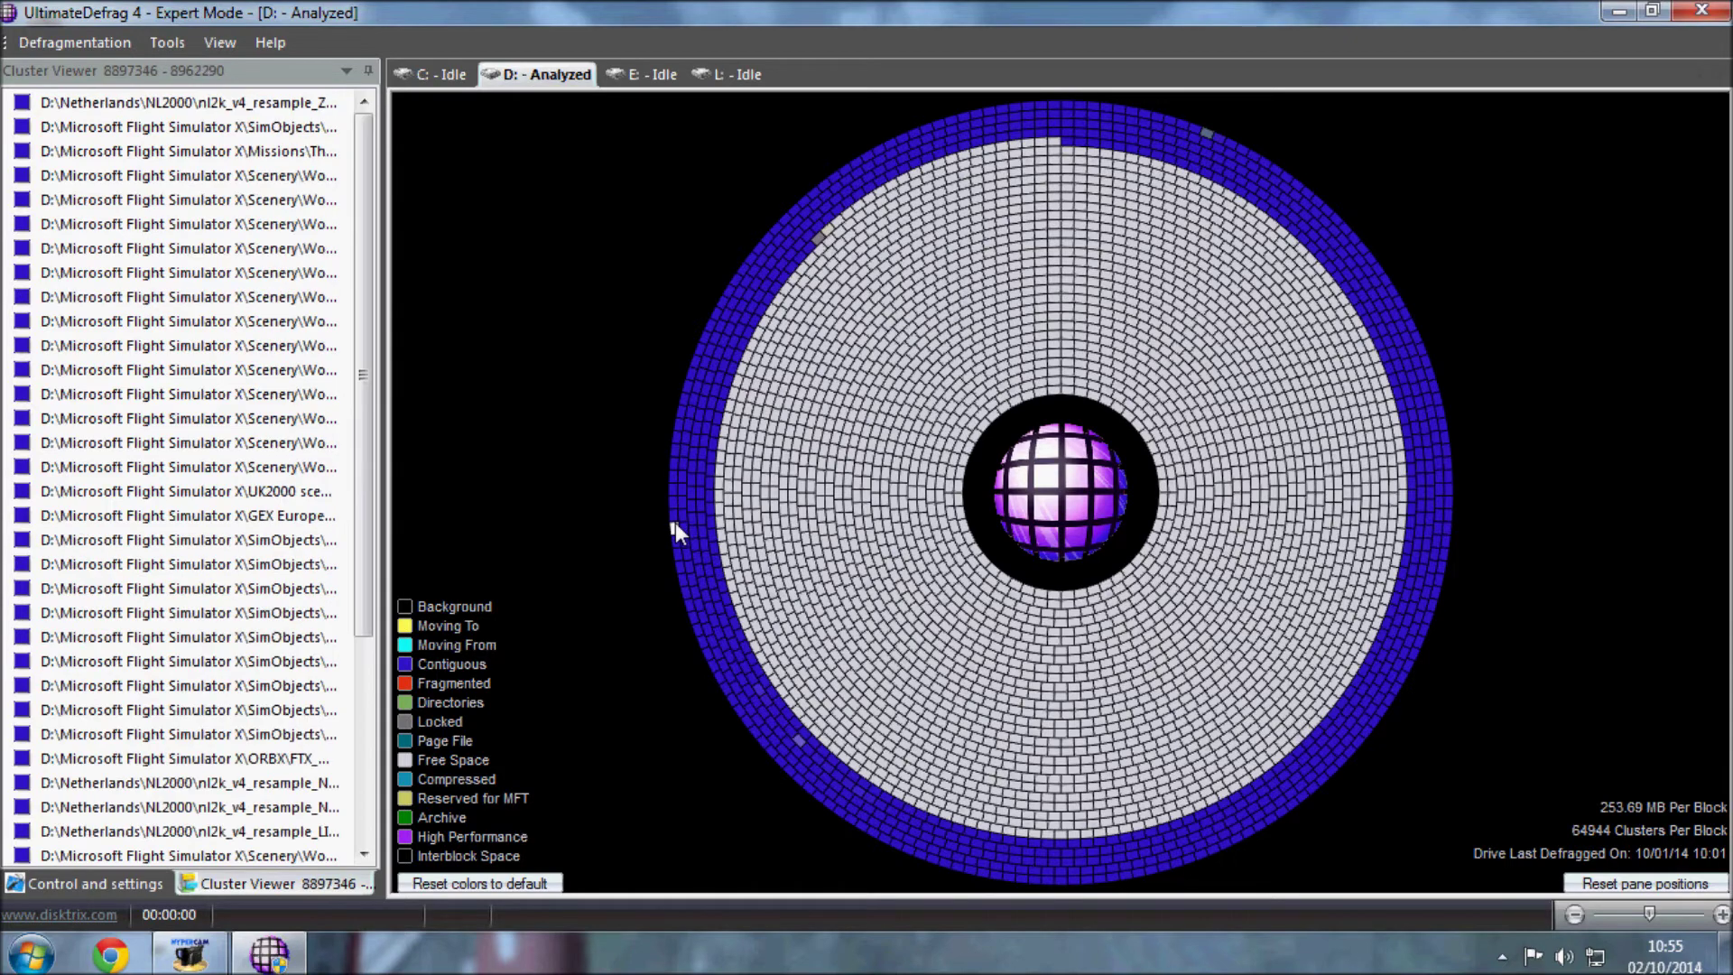
{"action": "left_click", "coordinate": [682, 567]}
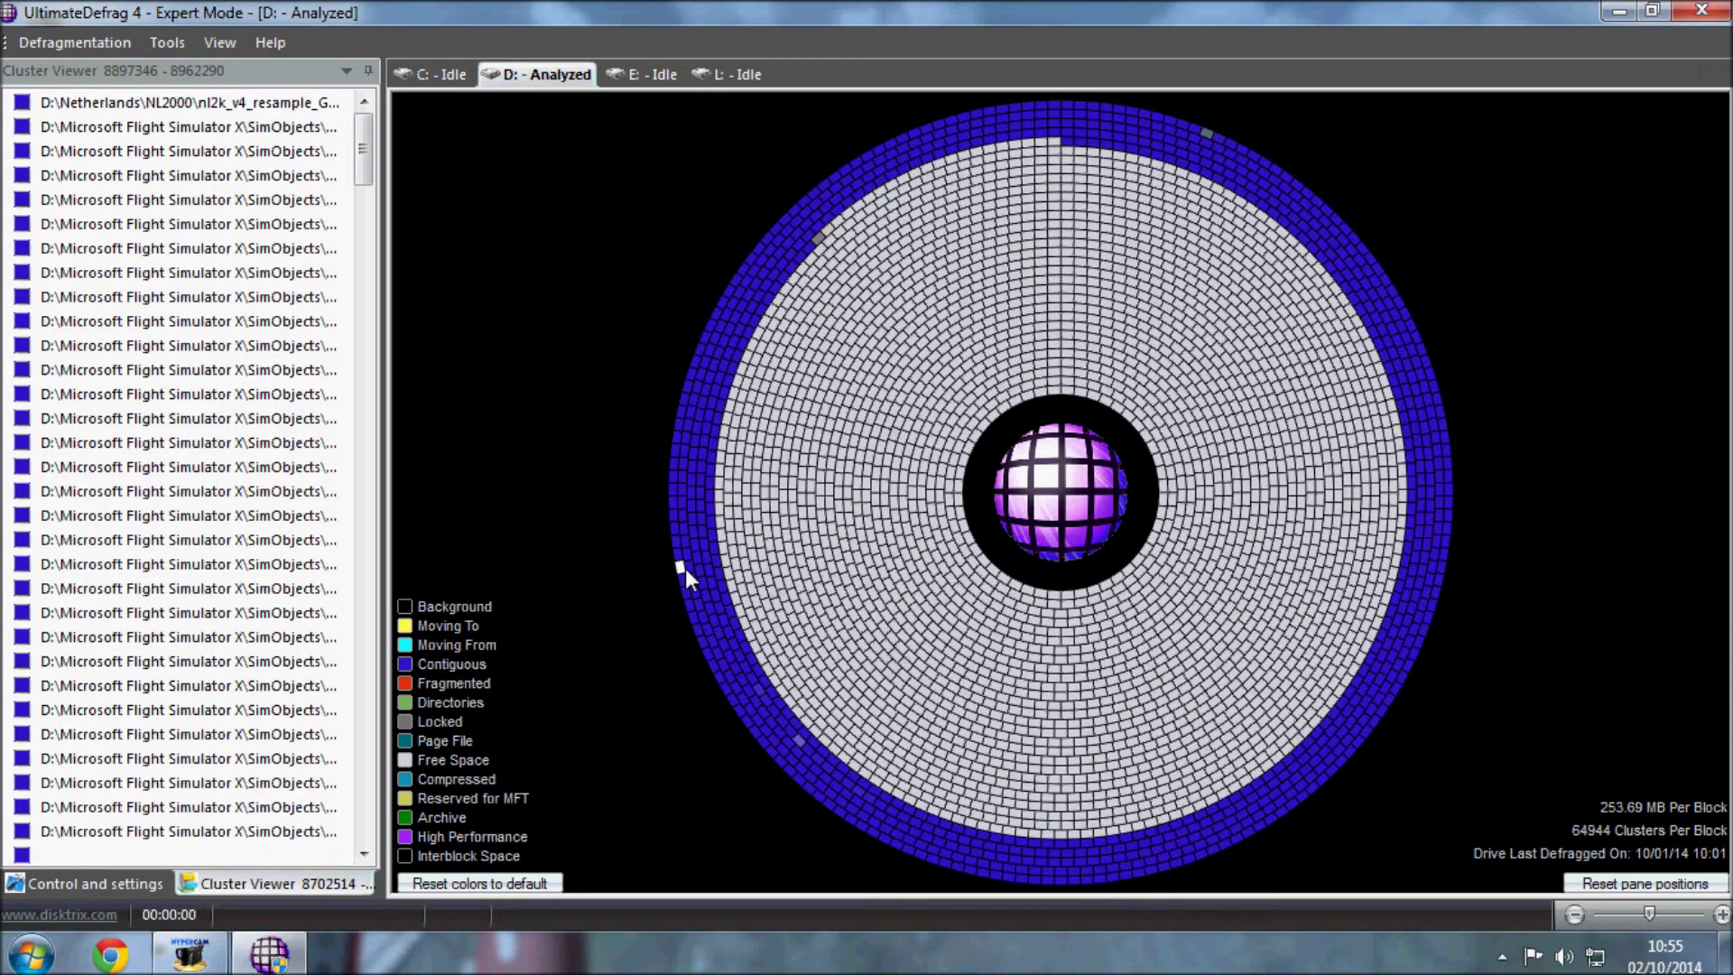
{"action": "left_click", "coordinate": [702, 642]}
{"action": "left_click", "coordinate": [723, 685]}
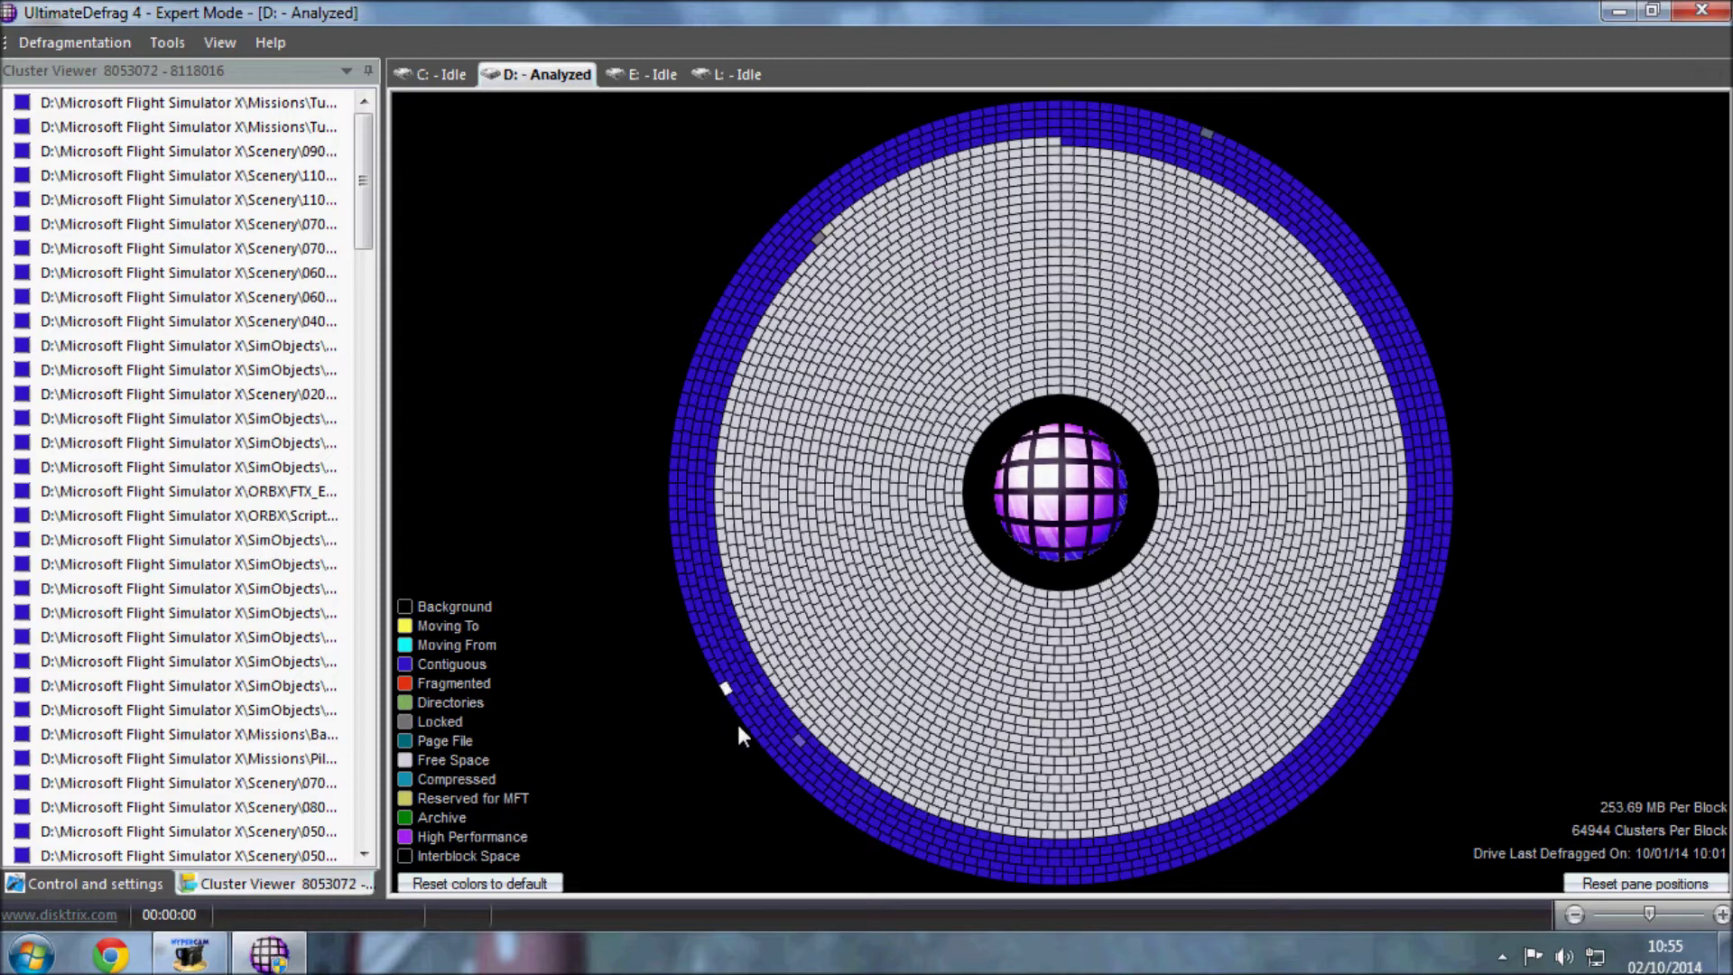
{"action": "left_click", "coordinate": [746, 724]}
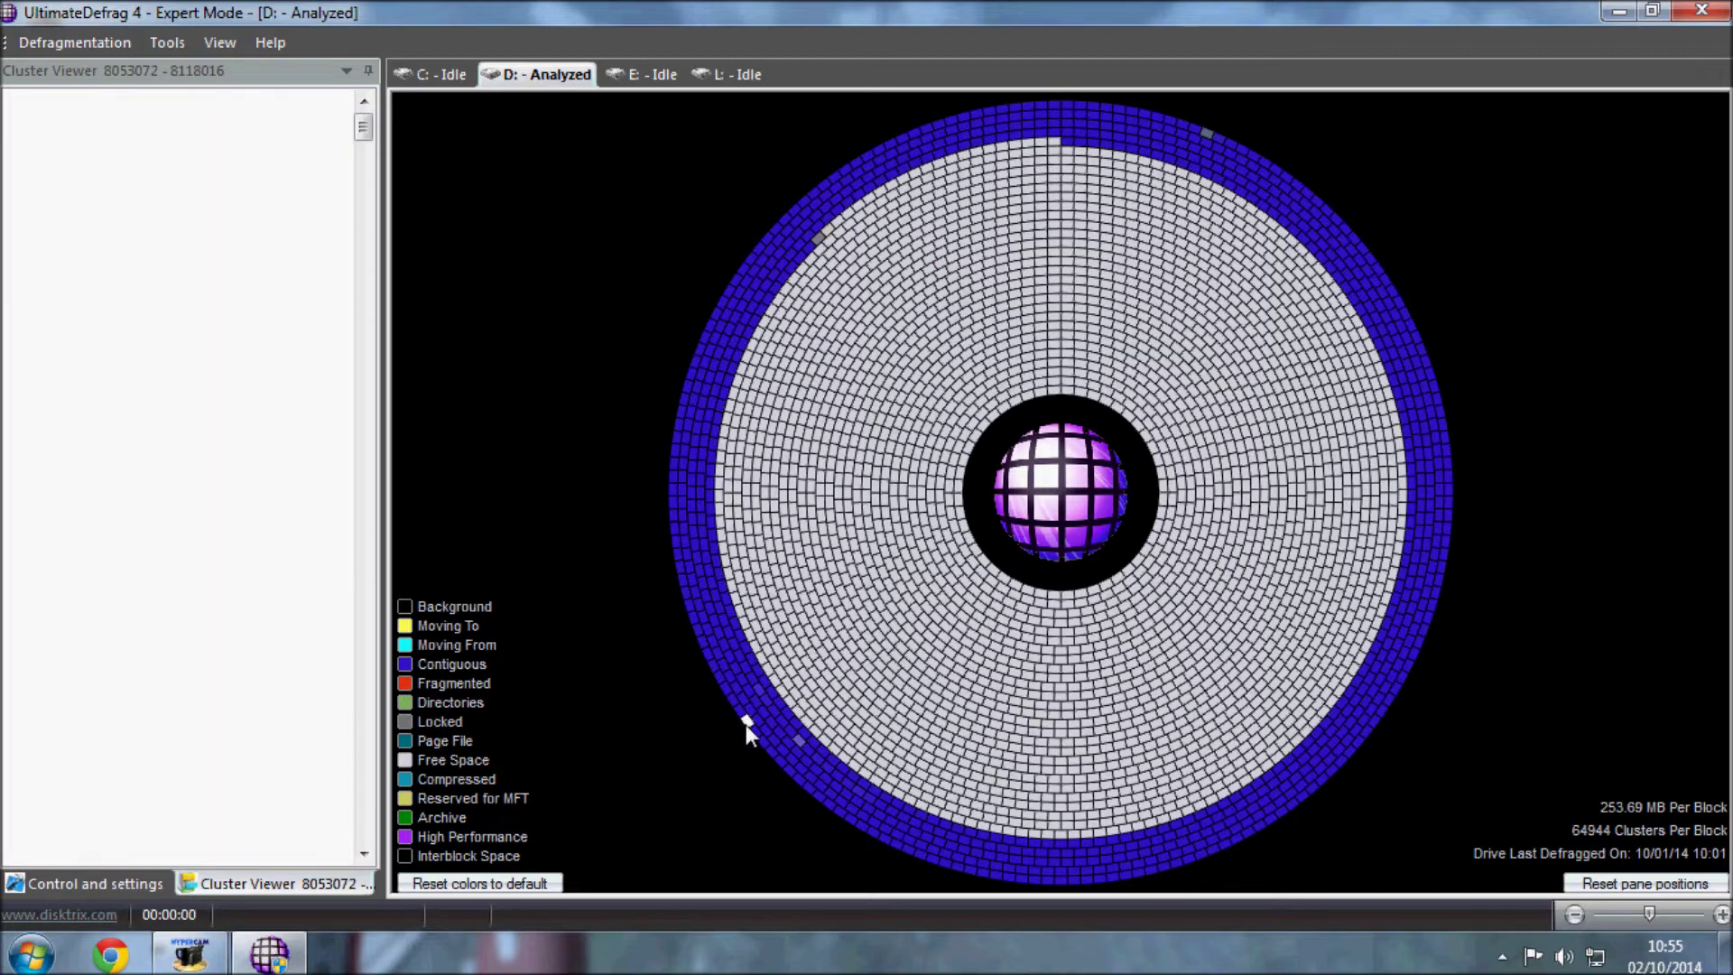
{"action": "left_click", "coordinate": [781, 761]}
{"action": "left_click", "coordinate": [838, 812]}
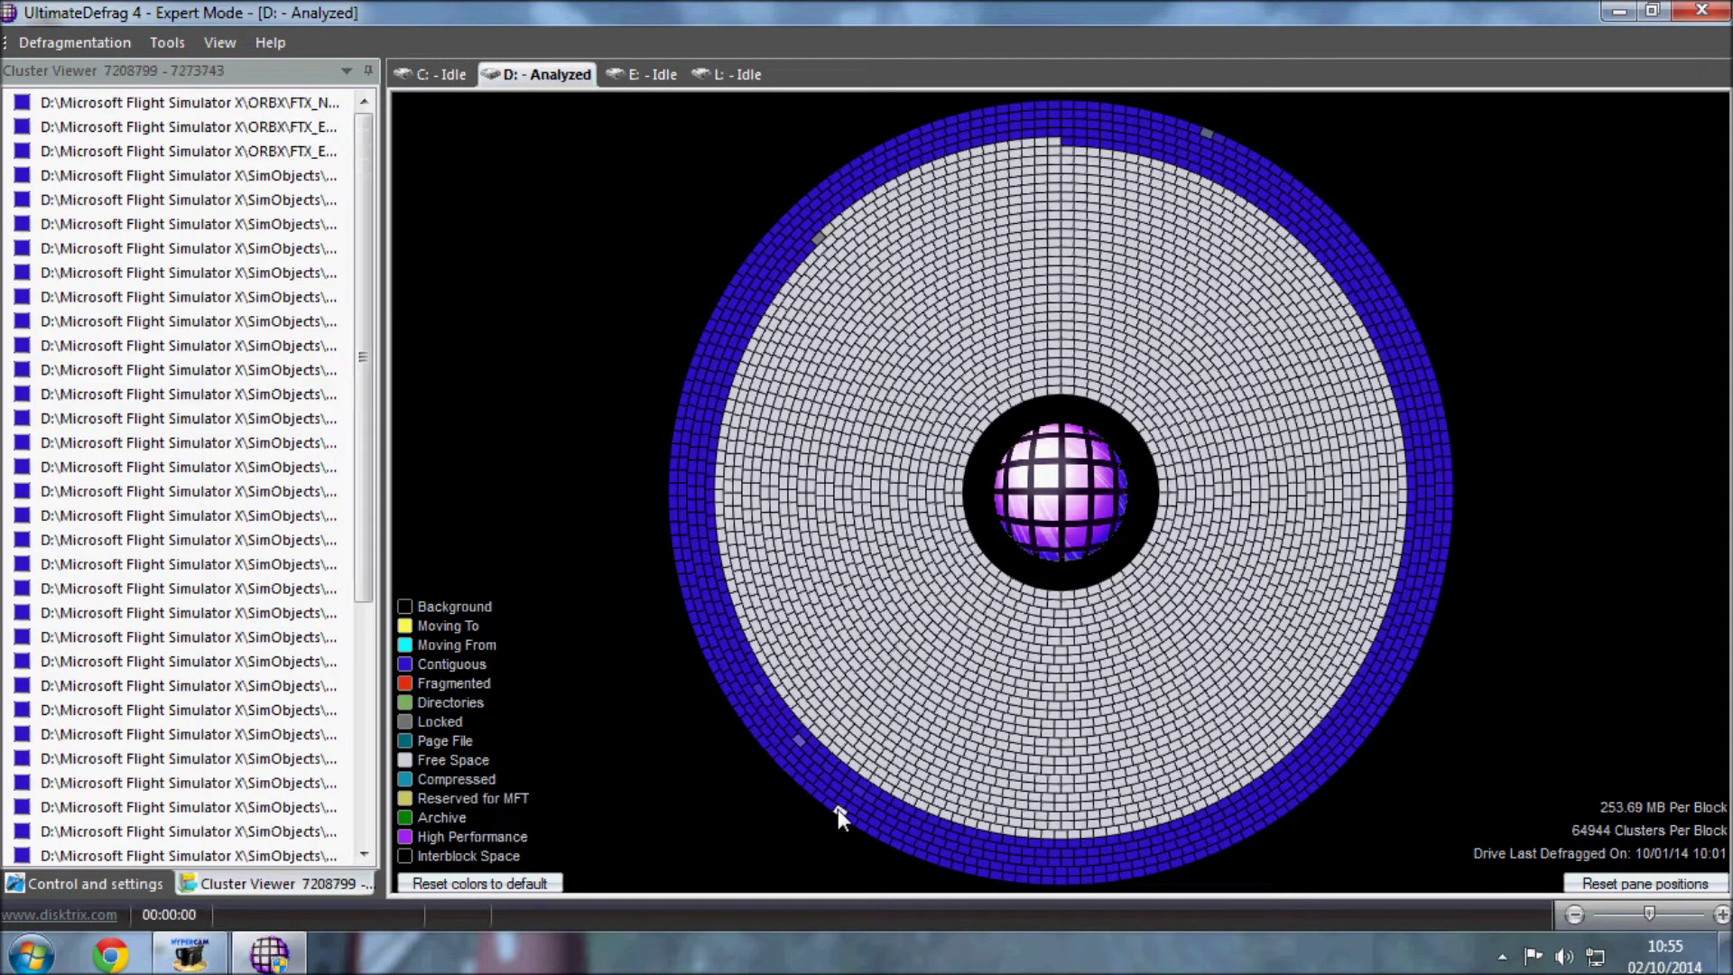
{"action": "left_click", "coordinate": [946, 866]}
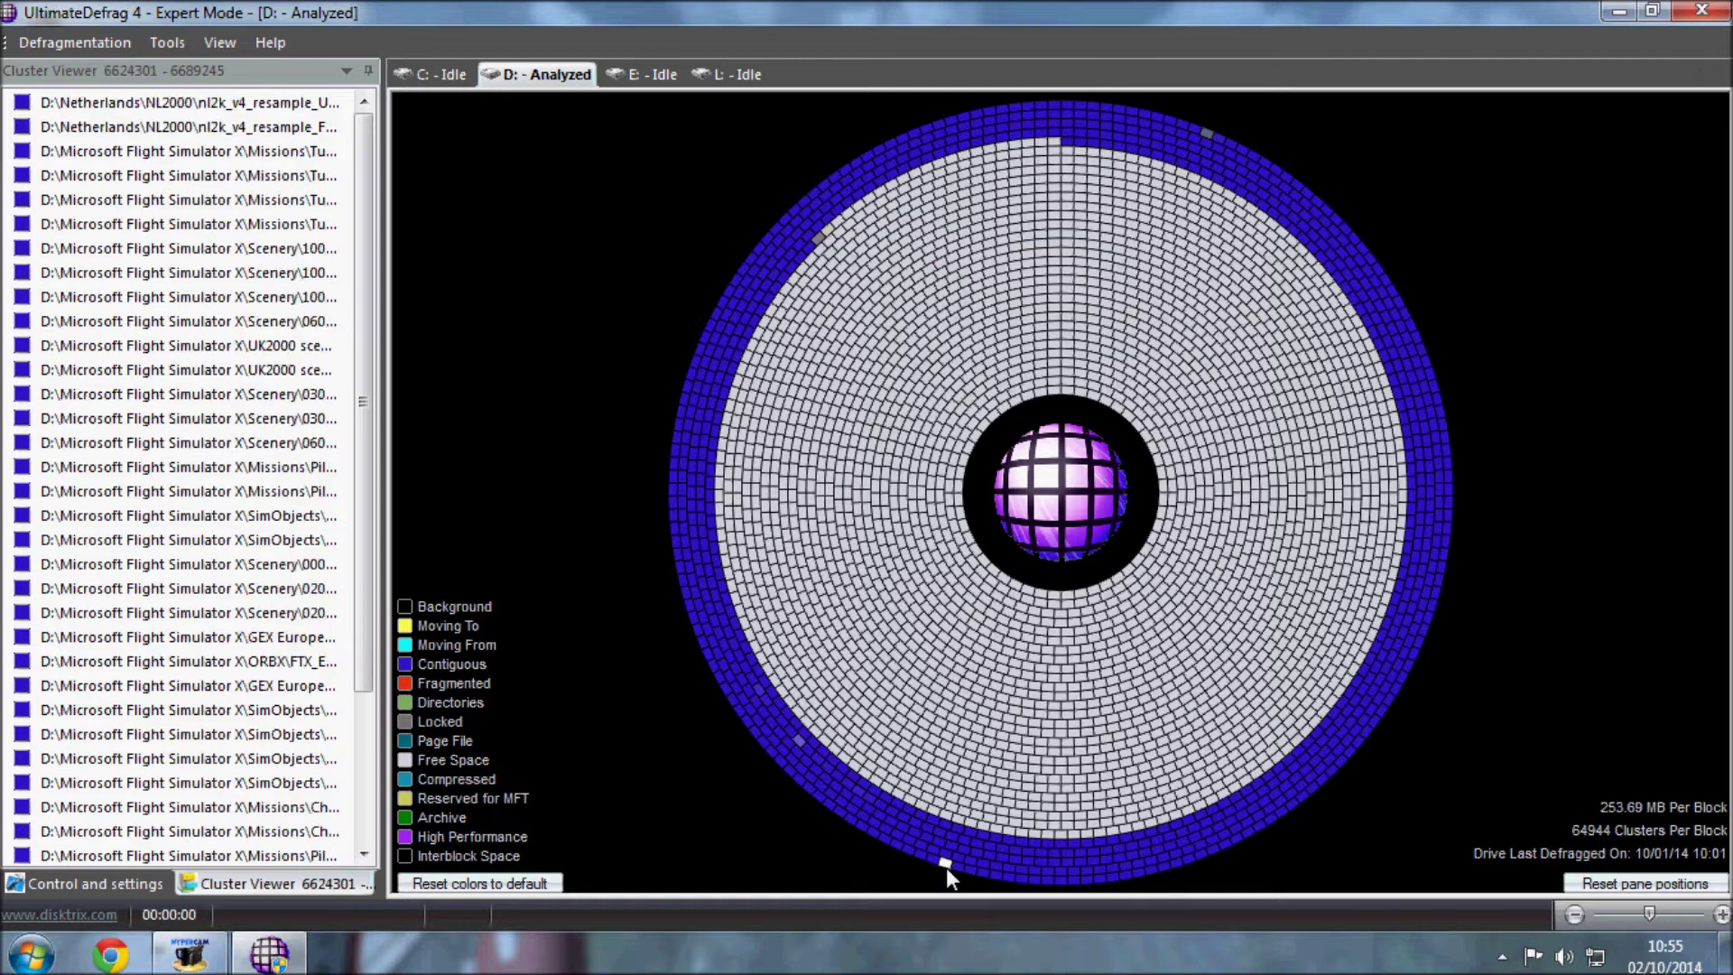
- Check the right-side outer-ring blocks, including one holding an NL2000 file
{"action": "left_click", "coordinate": [1236, 831]}
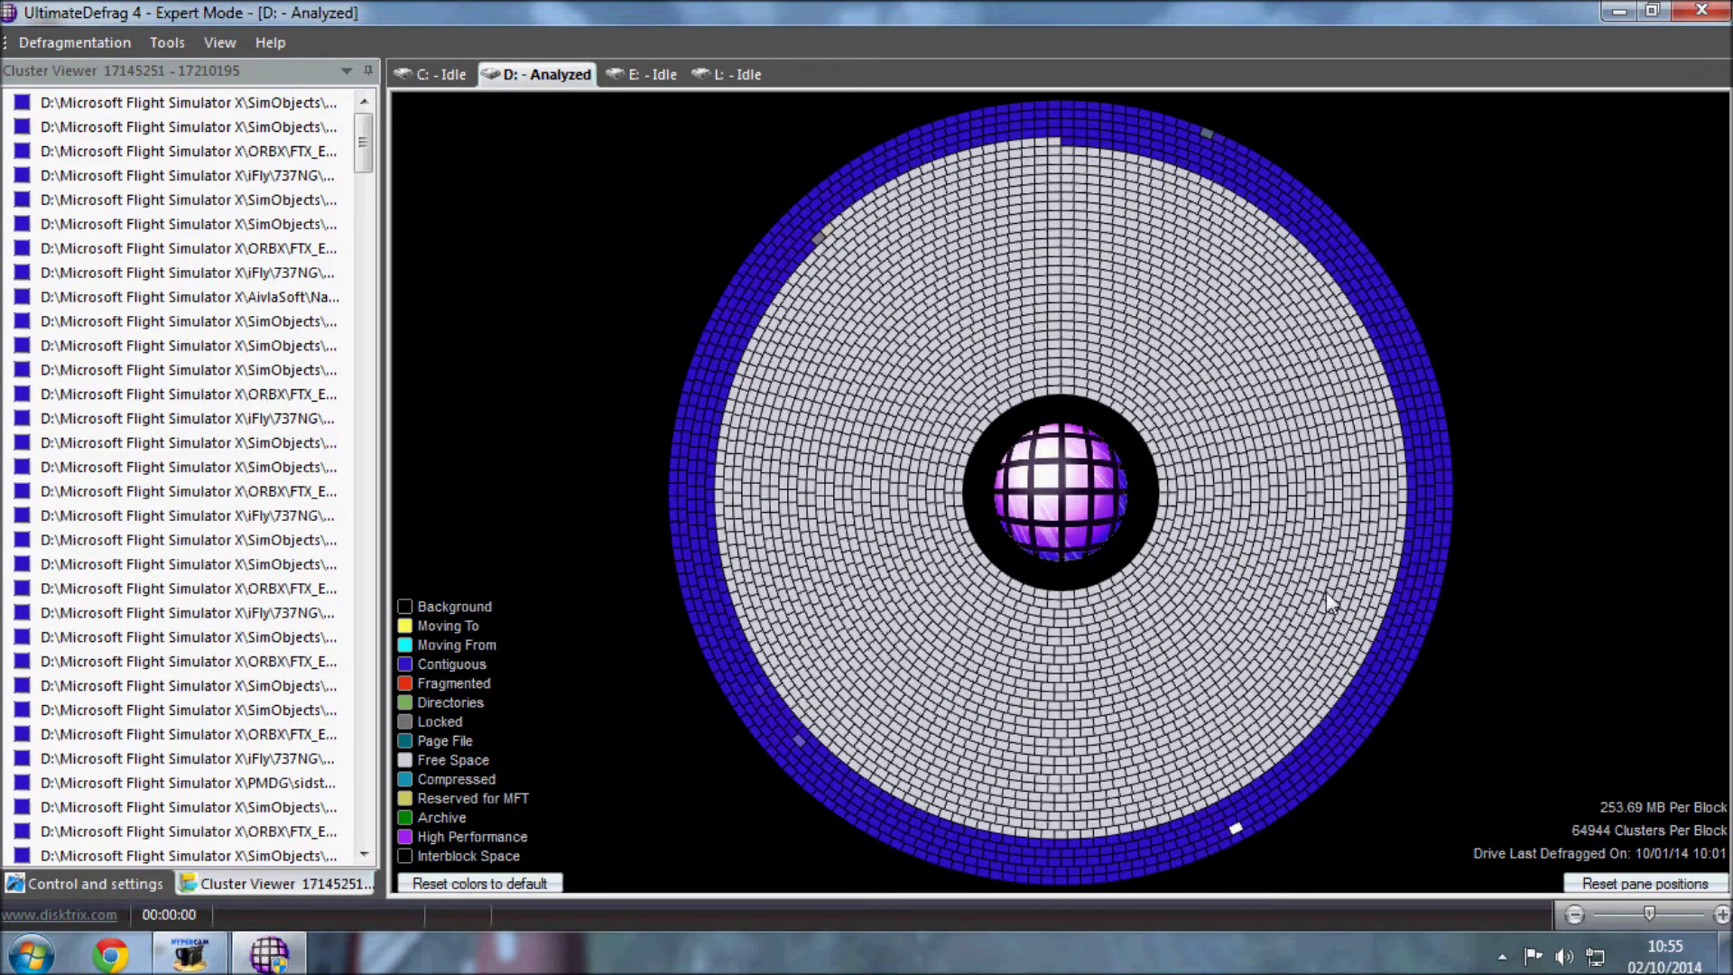
{"action": "left_click", "coordinate": [1323, 767]}
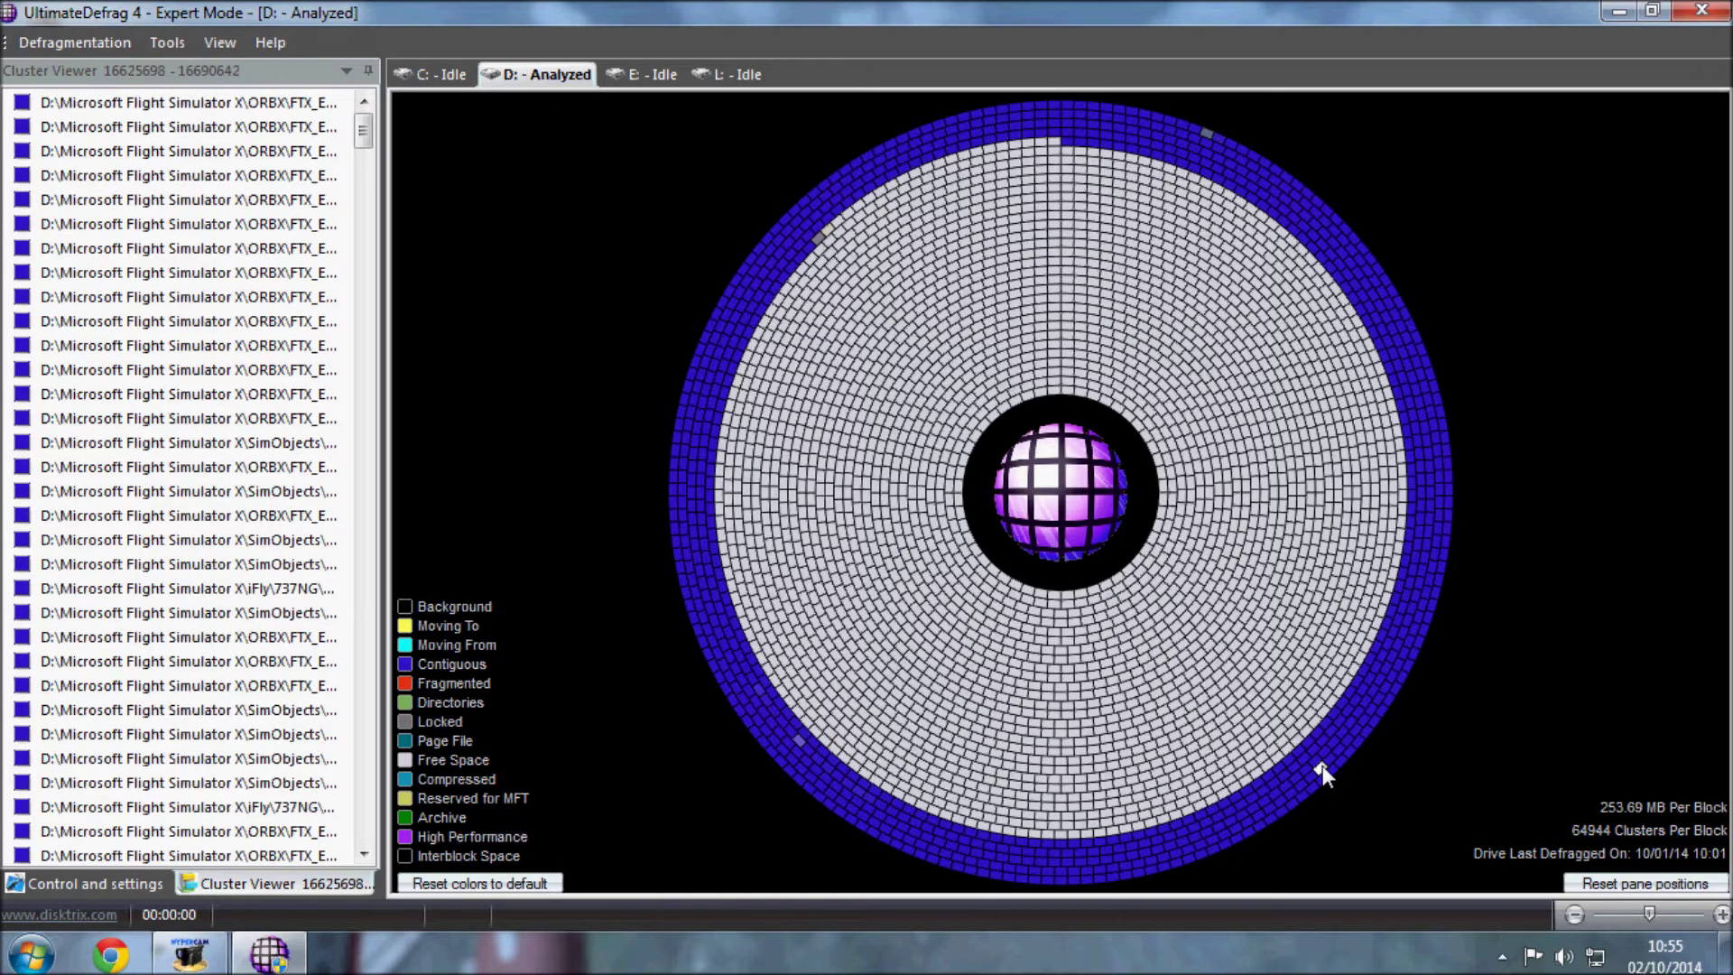
{"action": "left_click", "coordinate": [1369, 713]}
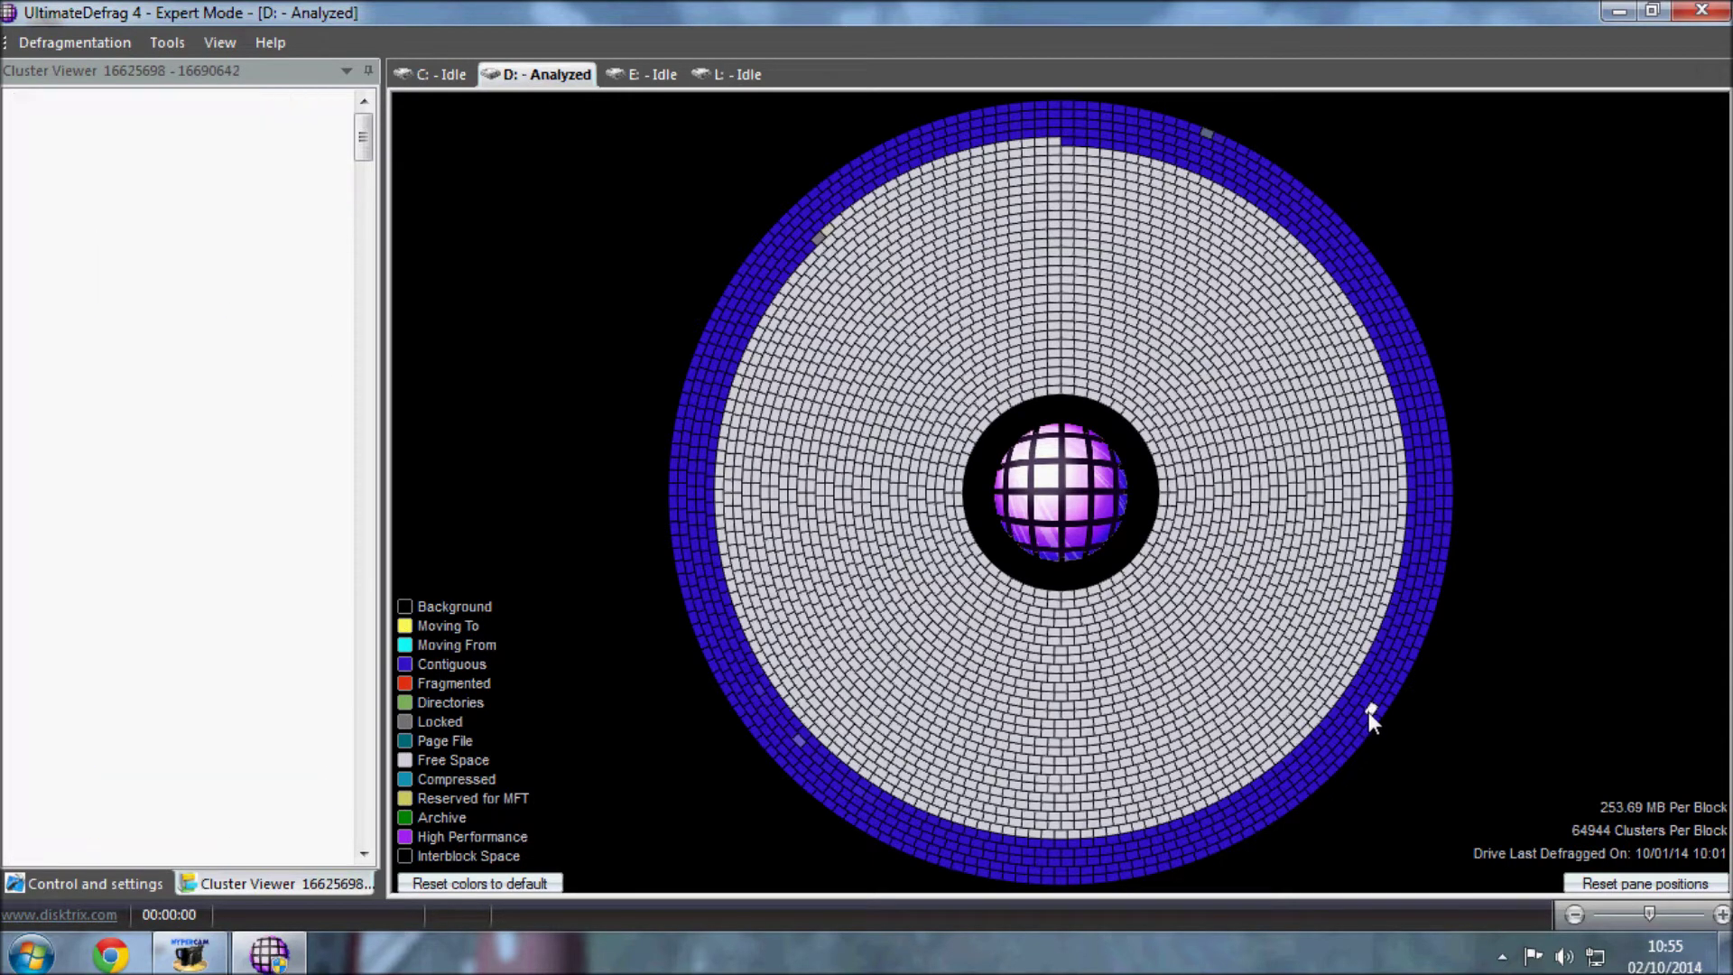
{"action": "left_click", "coordinate": [1397, 671]}
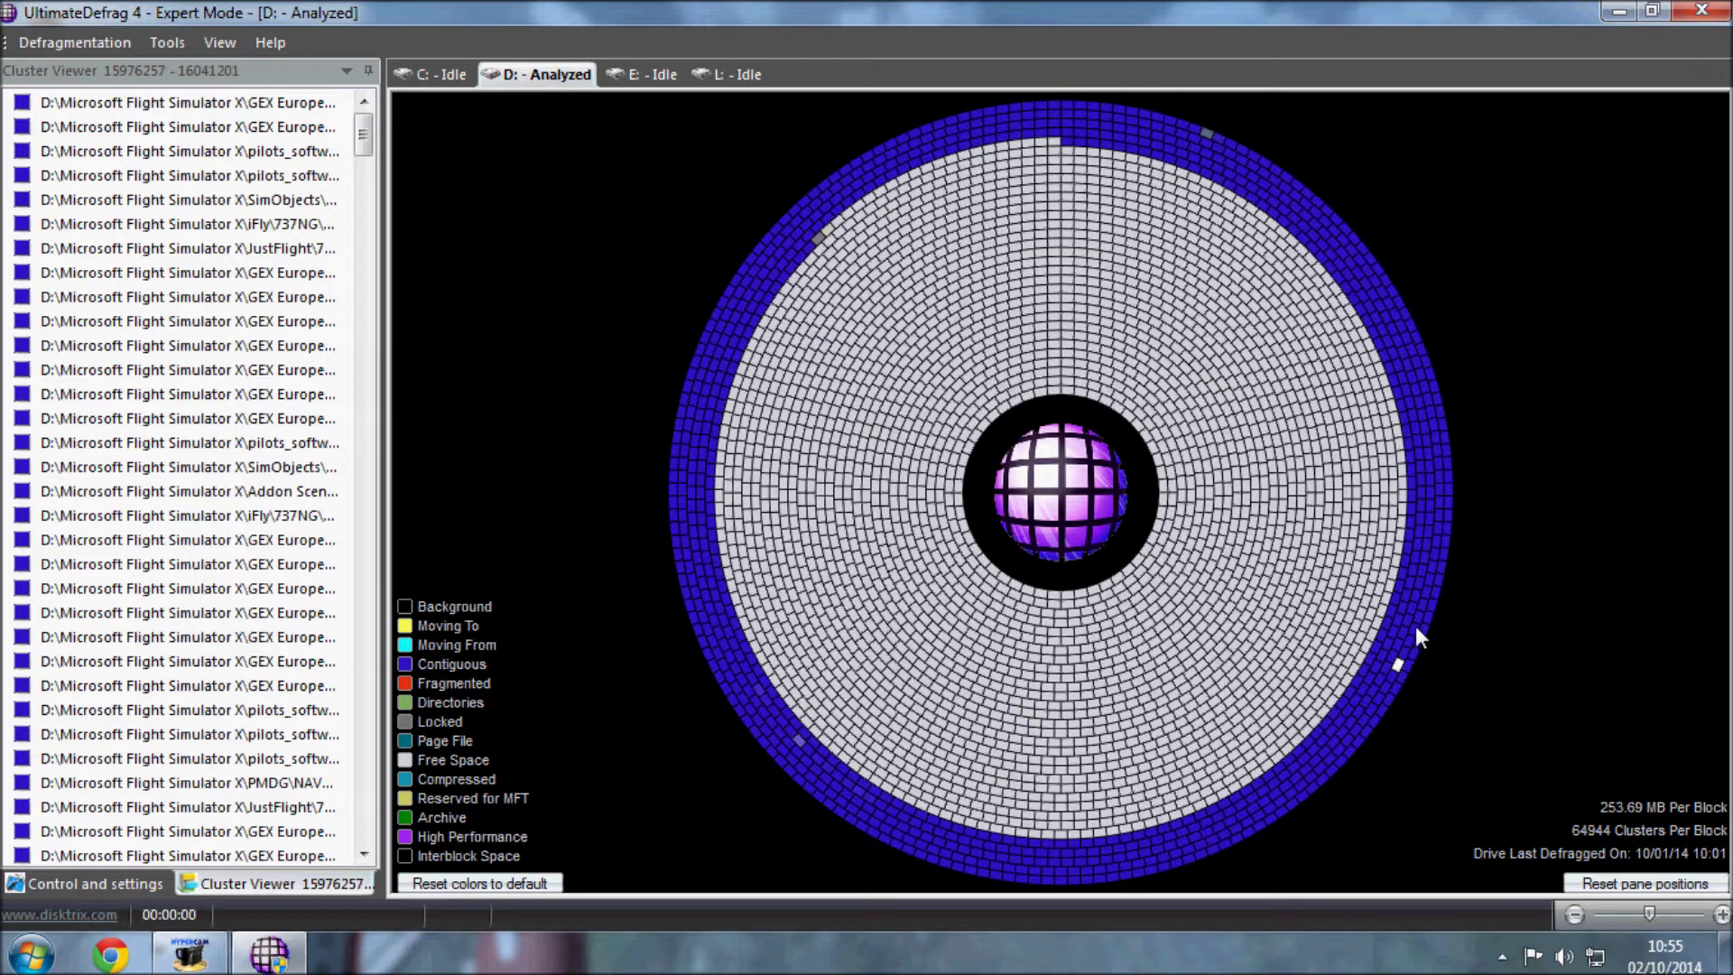
{"action": "left_click", "coordinate": [1404, 624]}
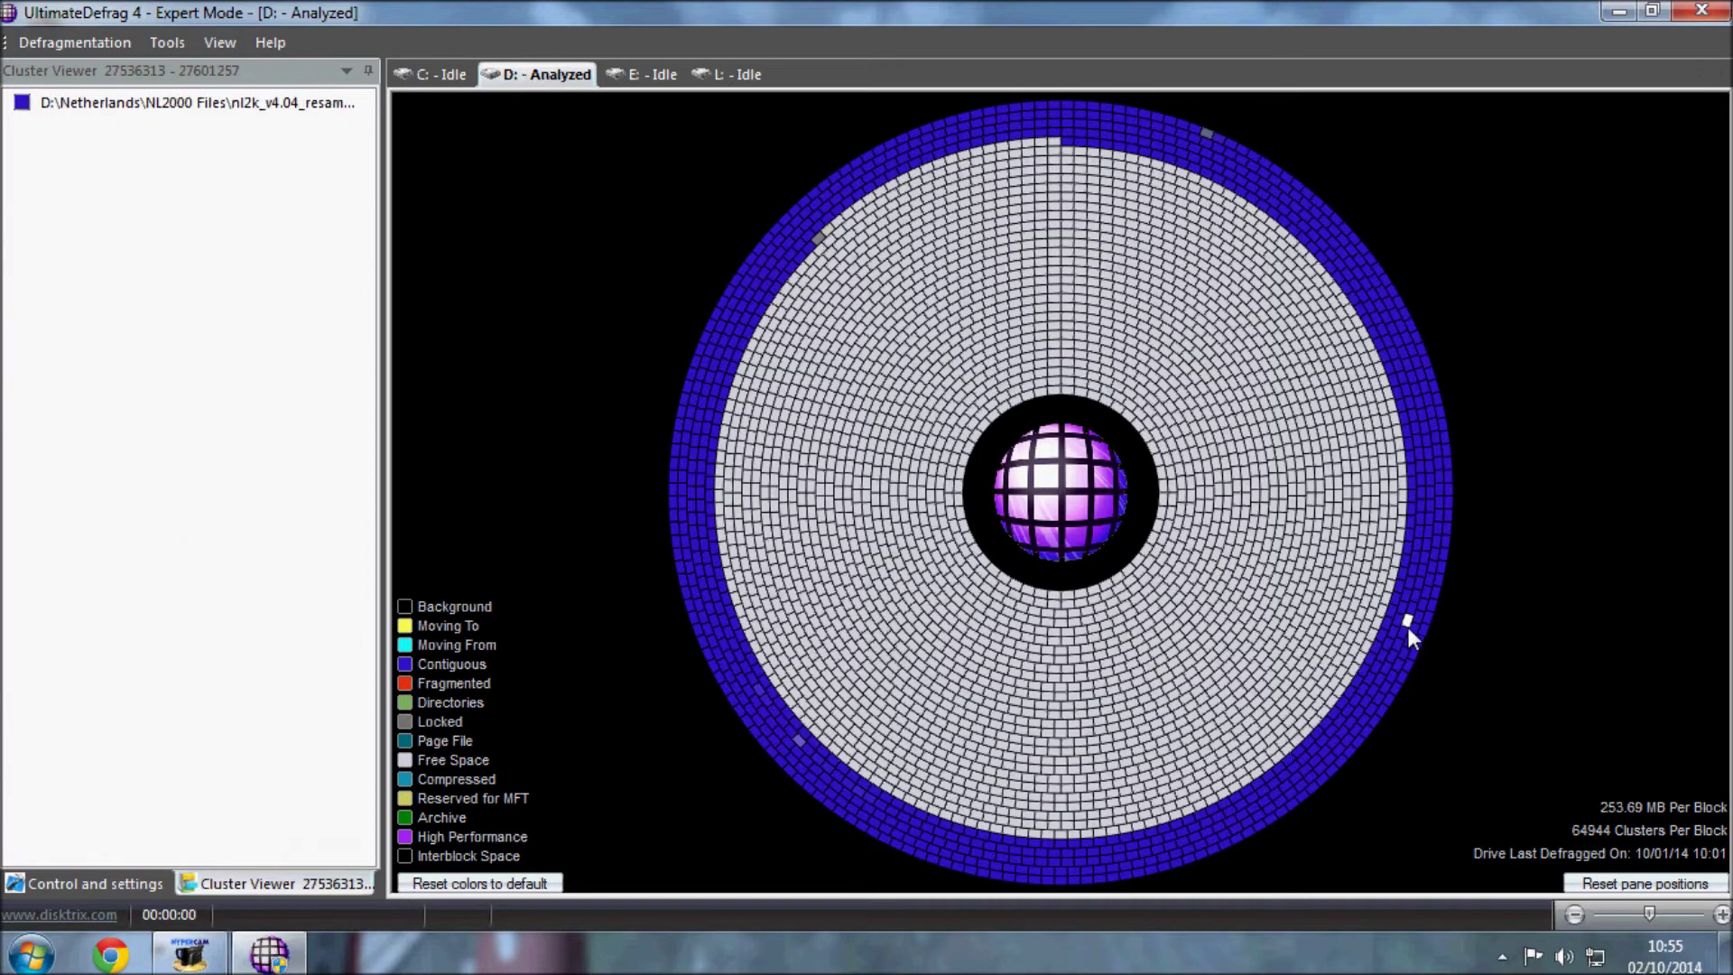
{"action": "left_click", "coordinate": [1409, 667]}
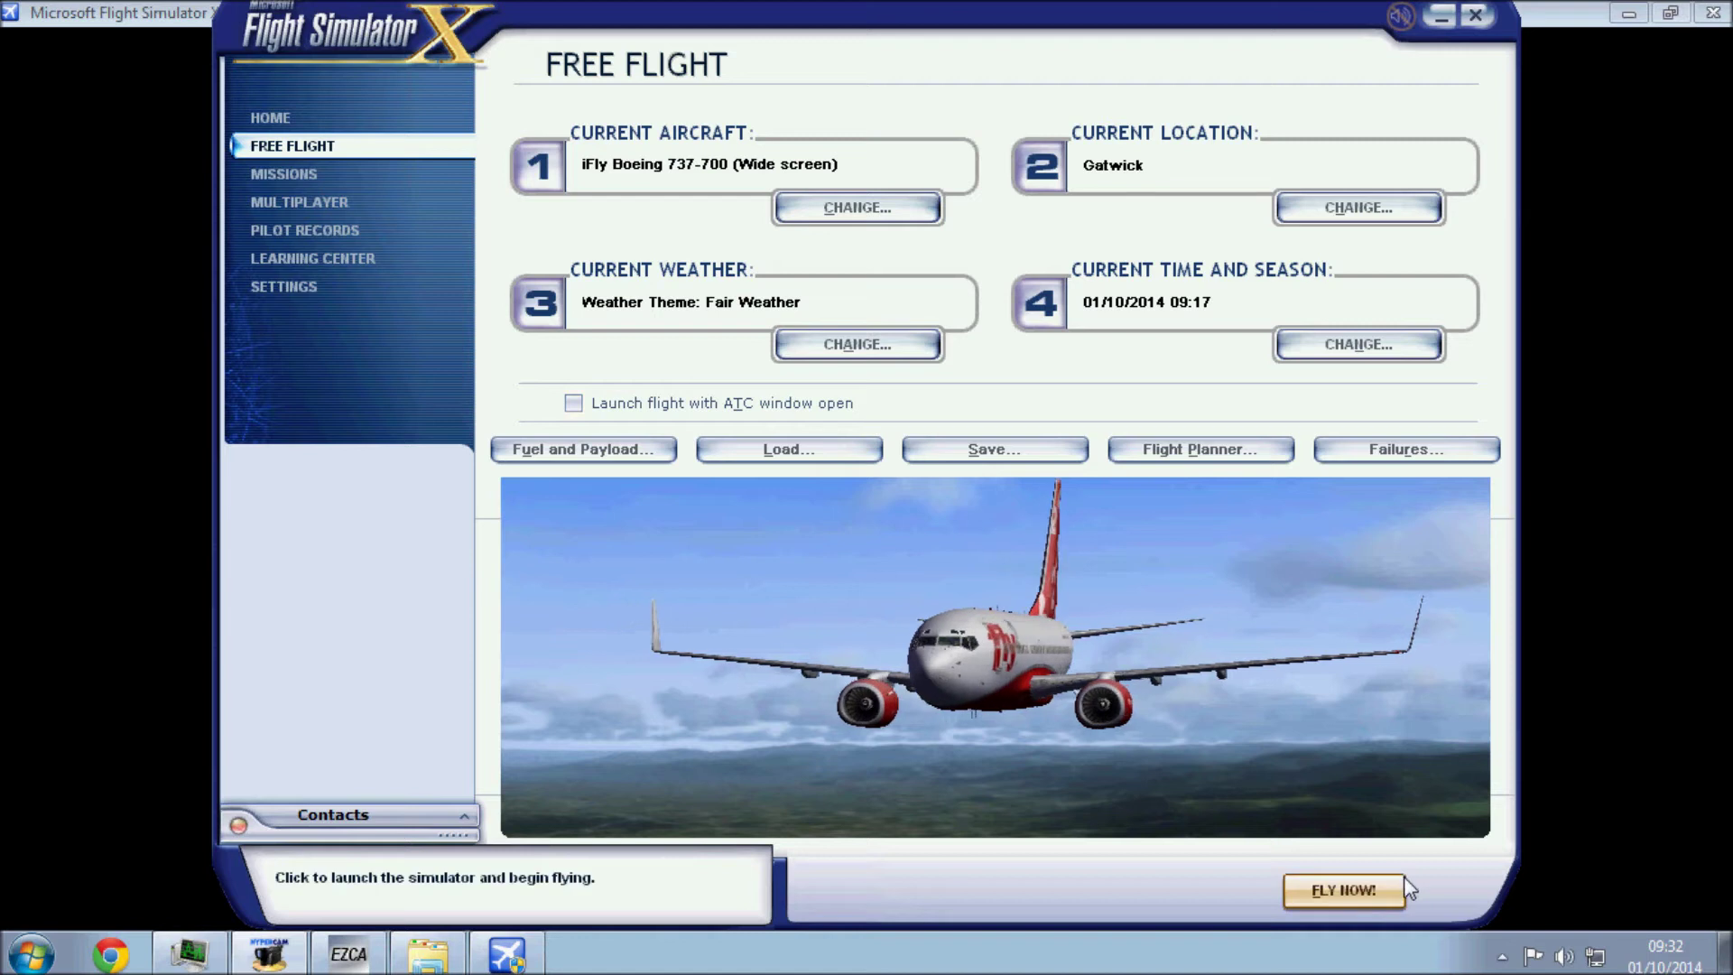
- Launch the iFly 737-700 free flight at Gatwick and let it load into the cockpit
{"action": "left_click", "coordinate": [1334, 895]}
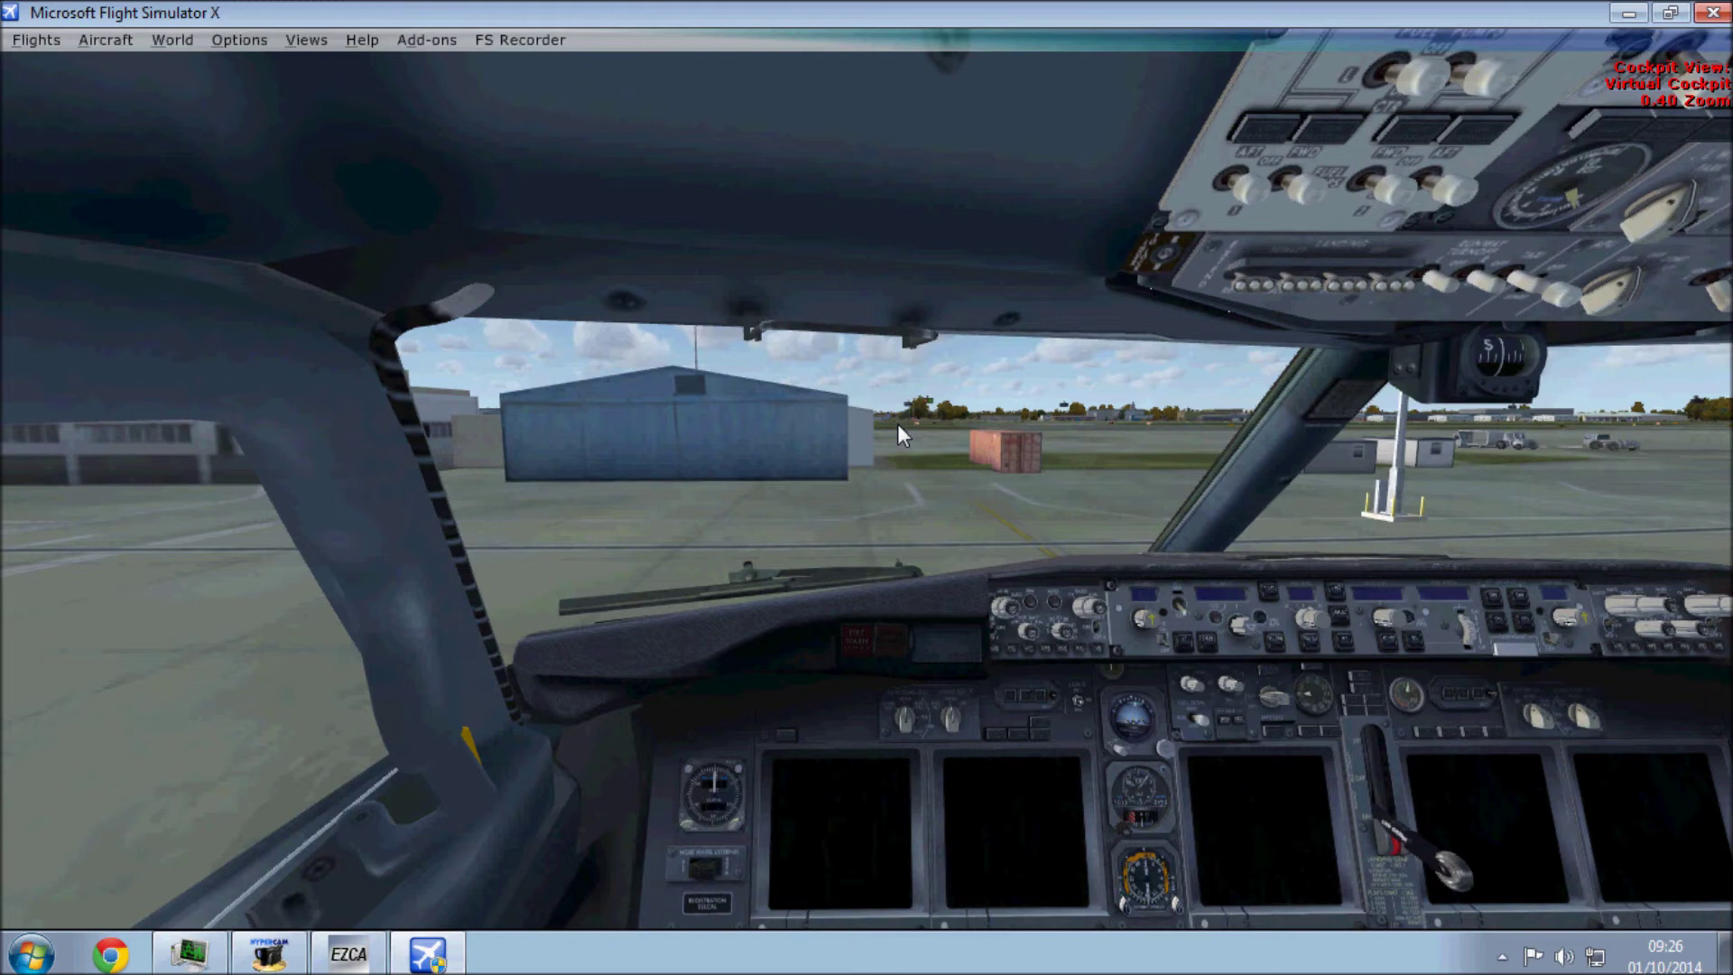
- Show the frame-rate readout and cycle through the 737's wing, external and cockpit views
{"action": "key", "text": "s"}
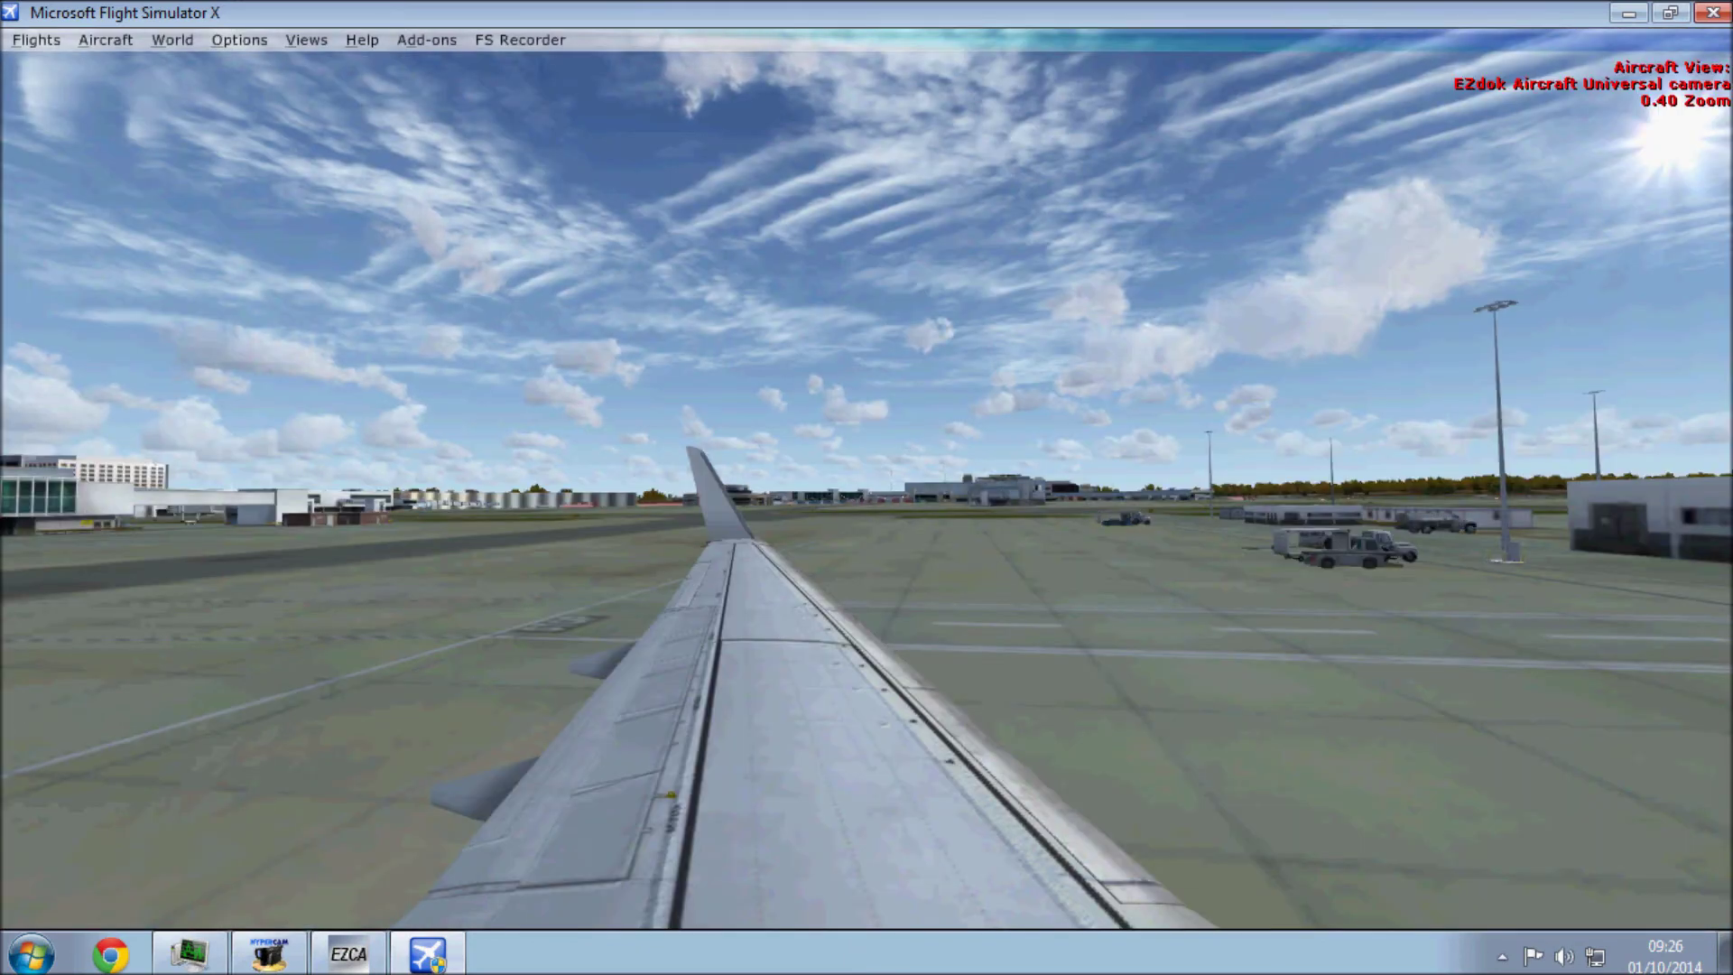
{"action": "key", "text": "shift+z"}
{"action": "key", "text": "shift+z"}
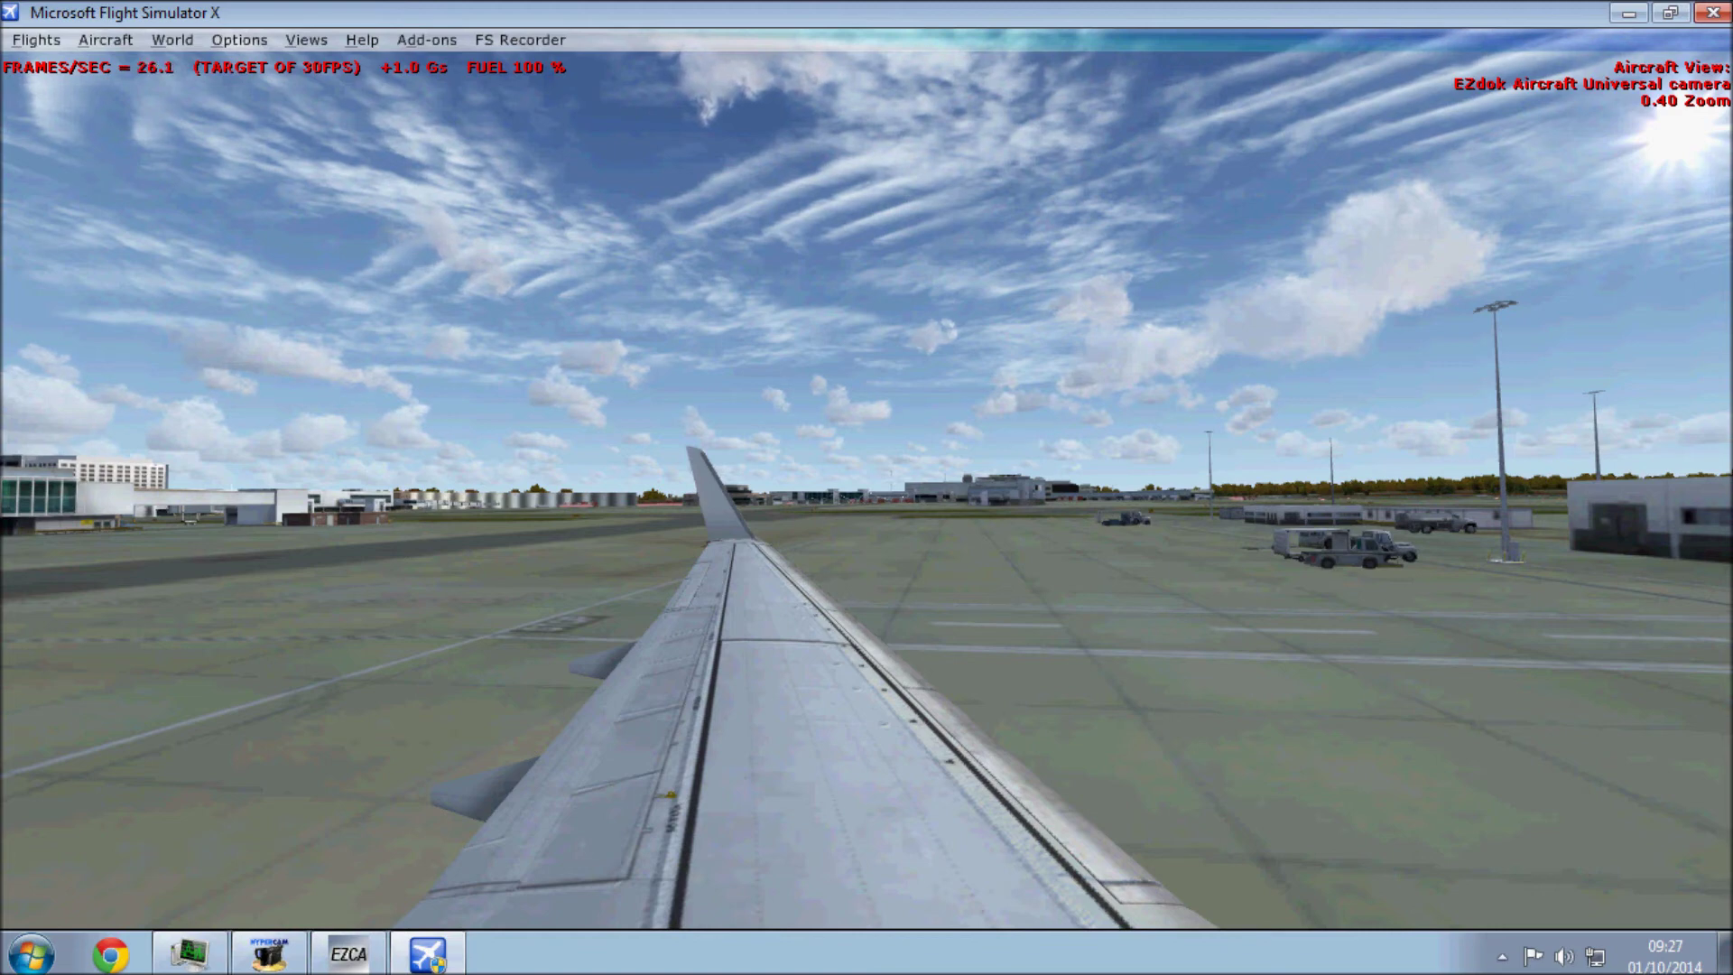
{"action": "key", "text": "s"}
{"action": "key", "text": "s"}
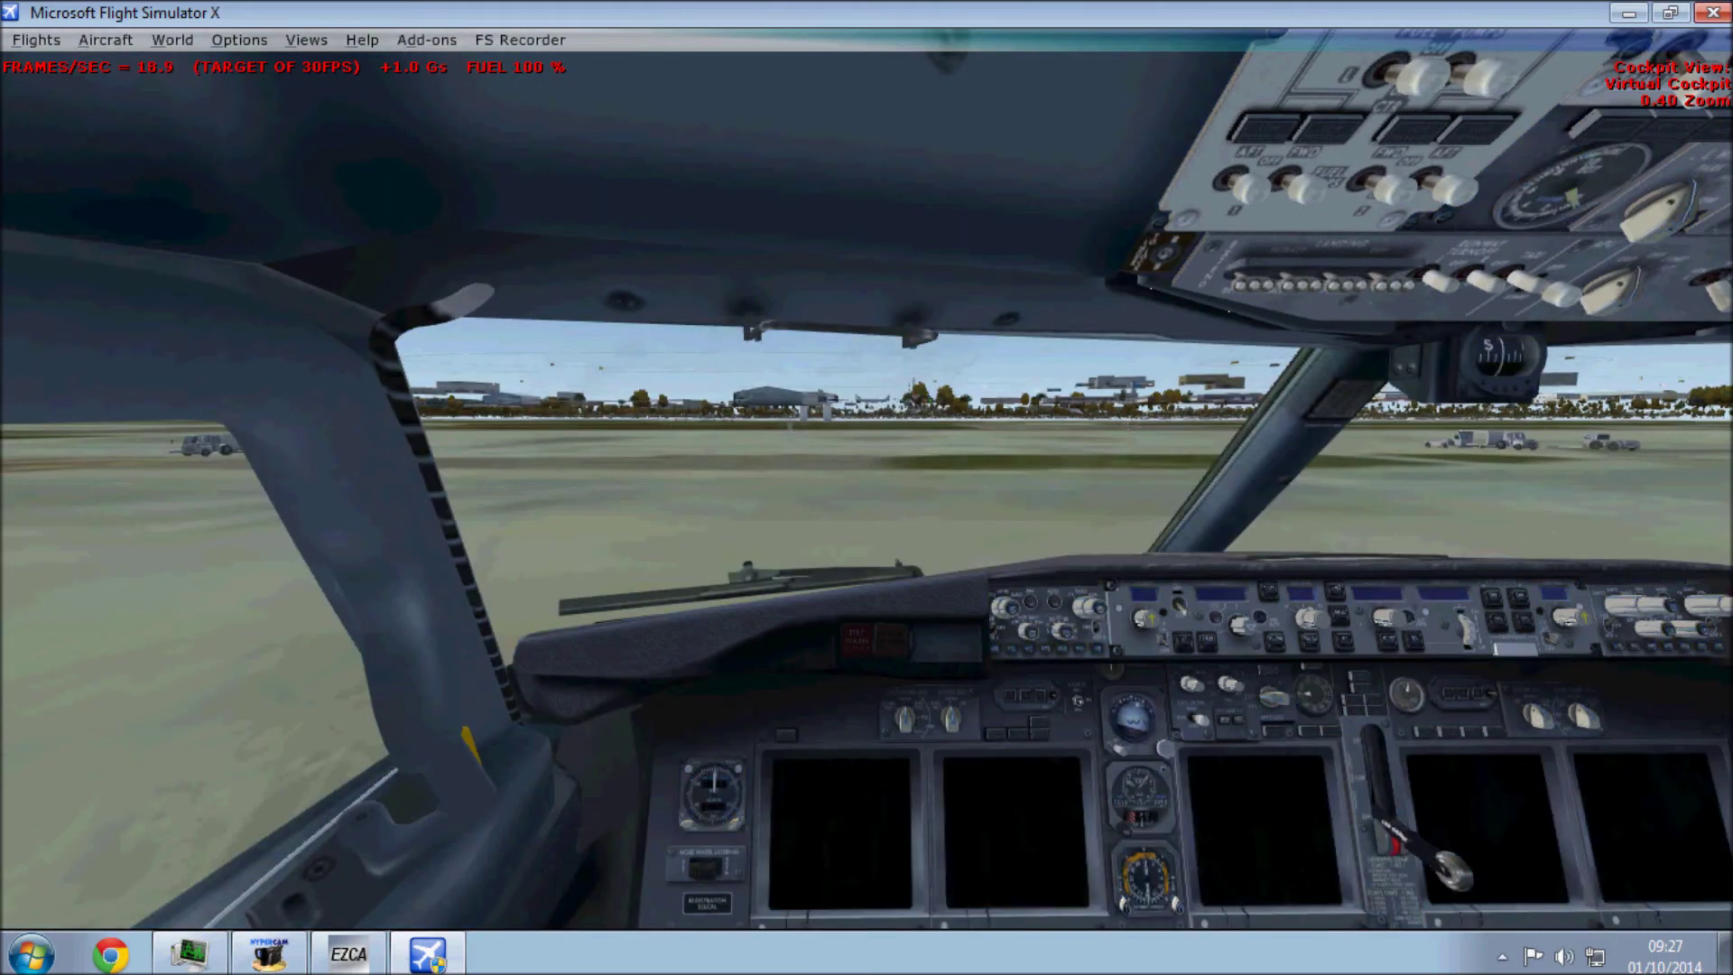
{"action": "key", "text": "s"}
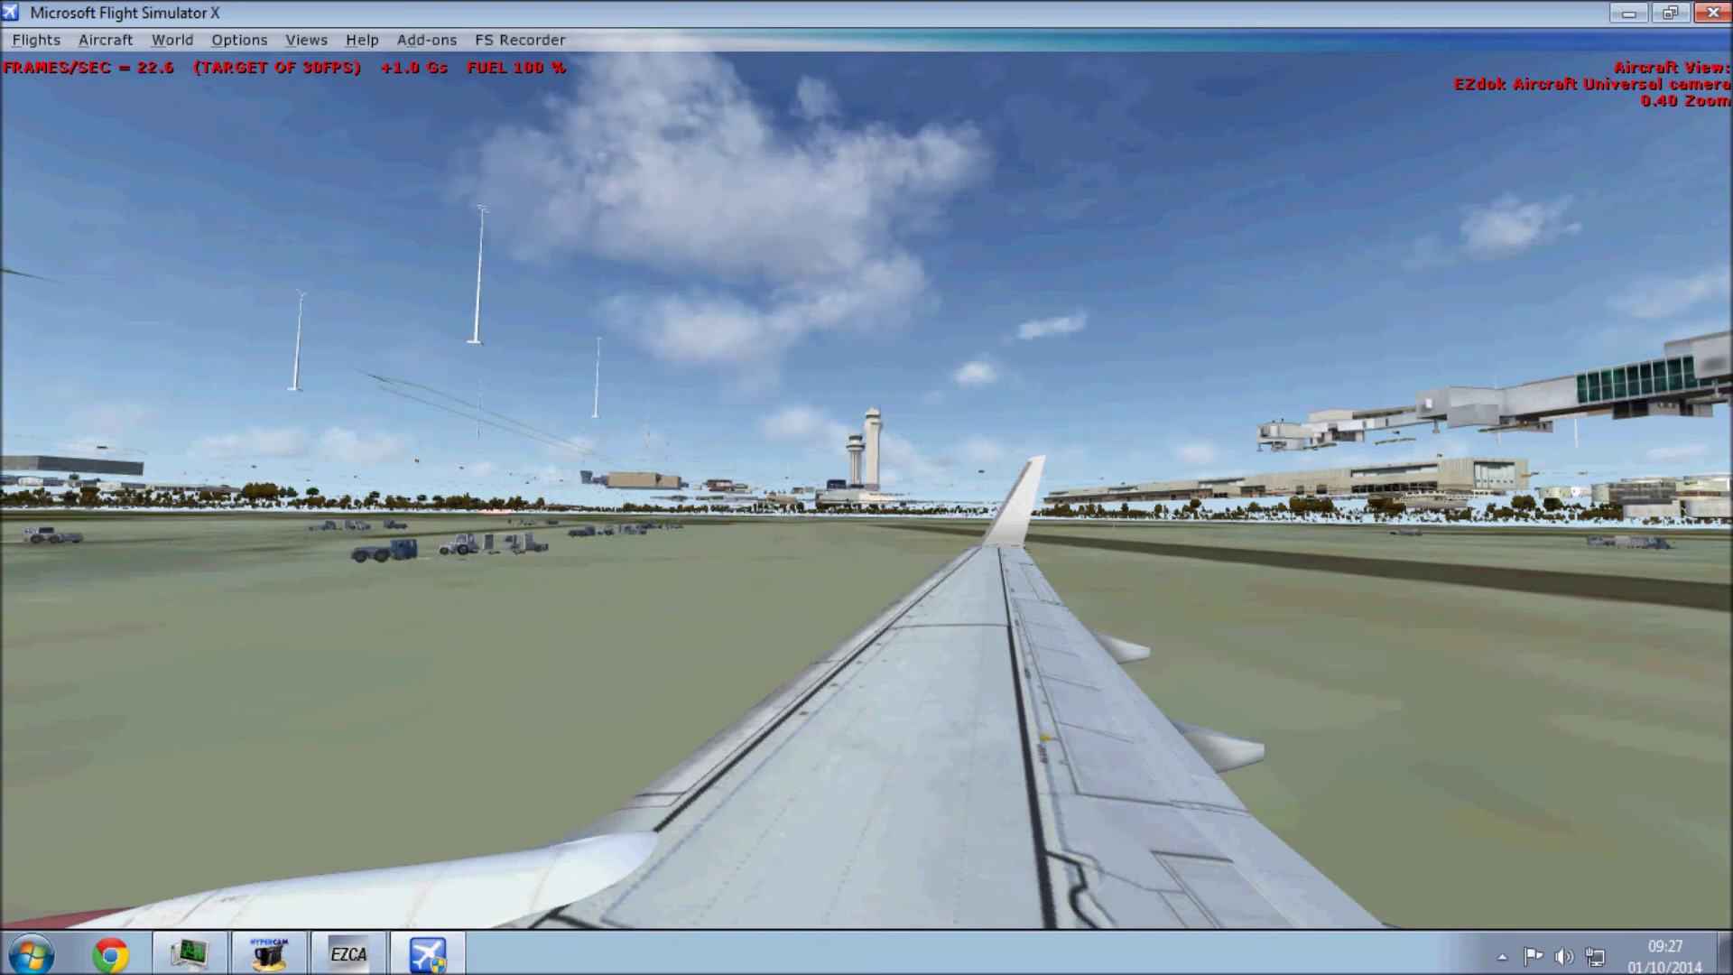
{"action": "key", "text": "a"}
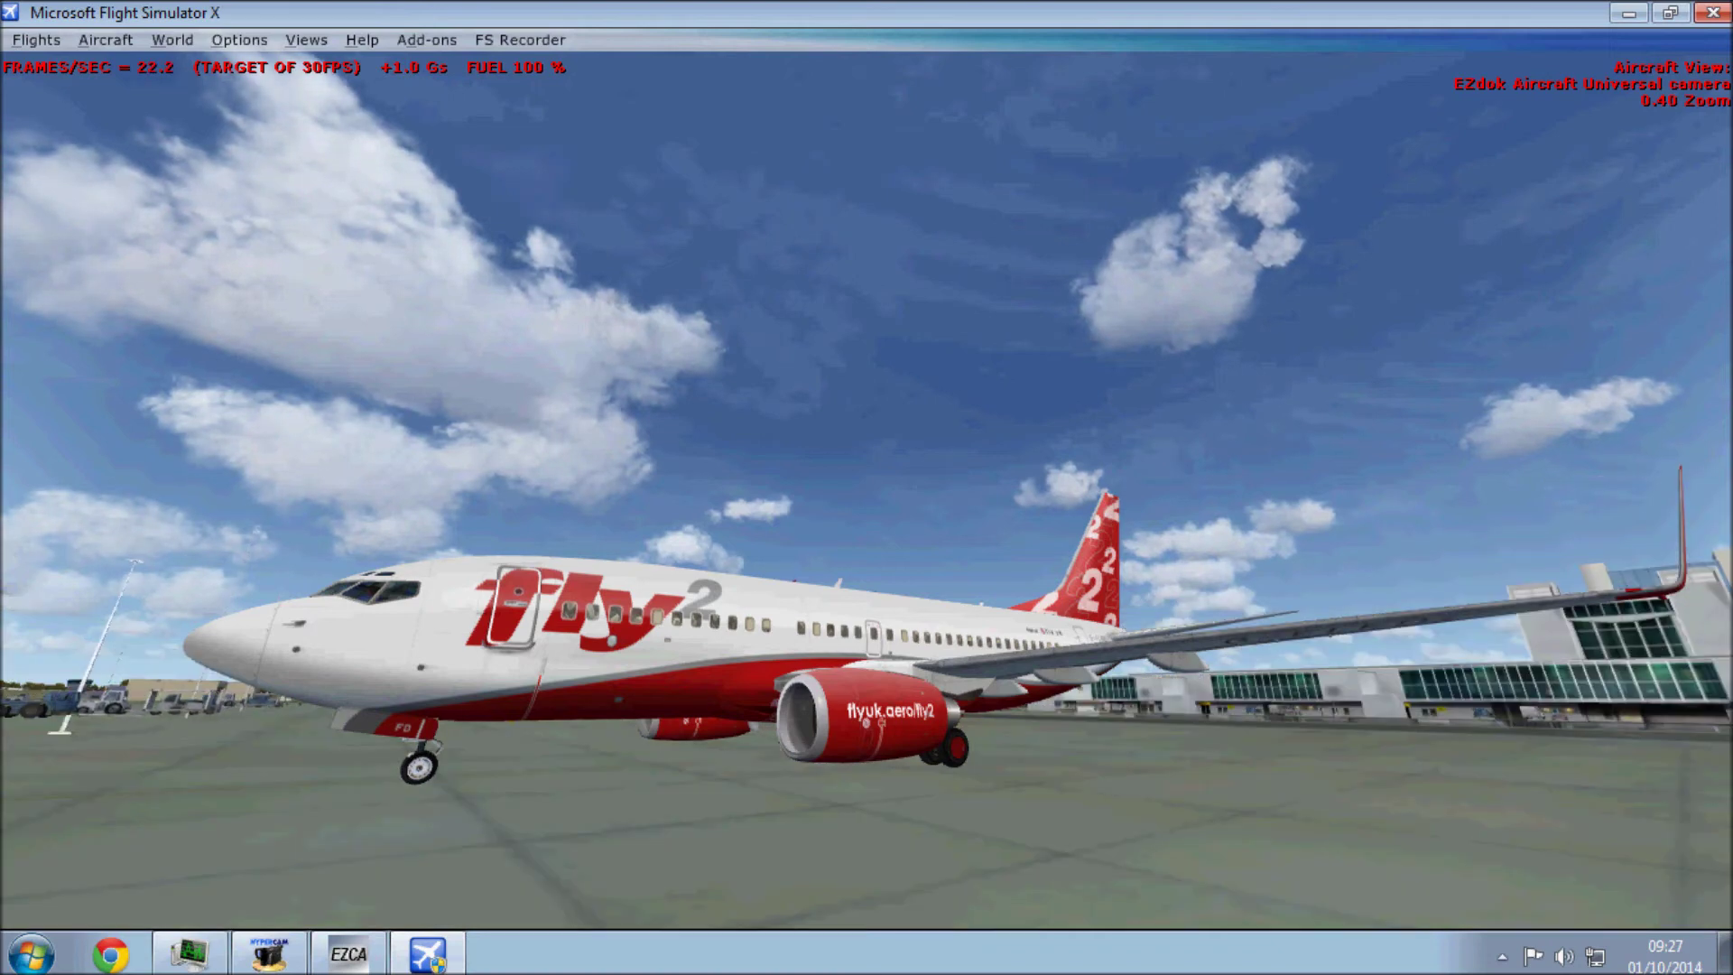
{"action": "key", "text": "a"}
{"action": "key", "text": "a"}
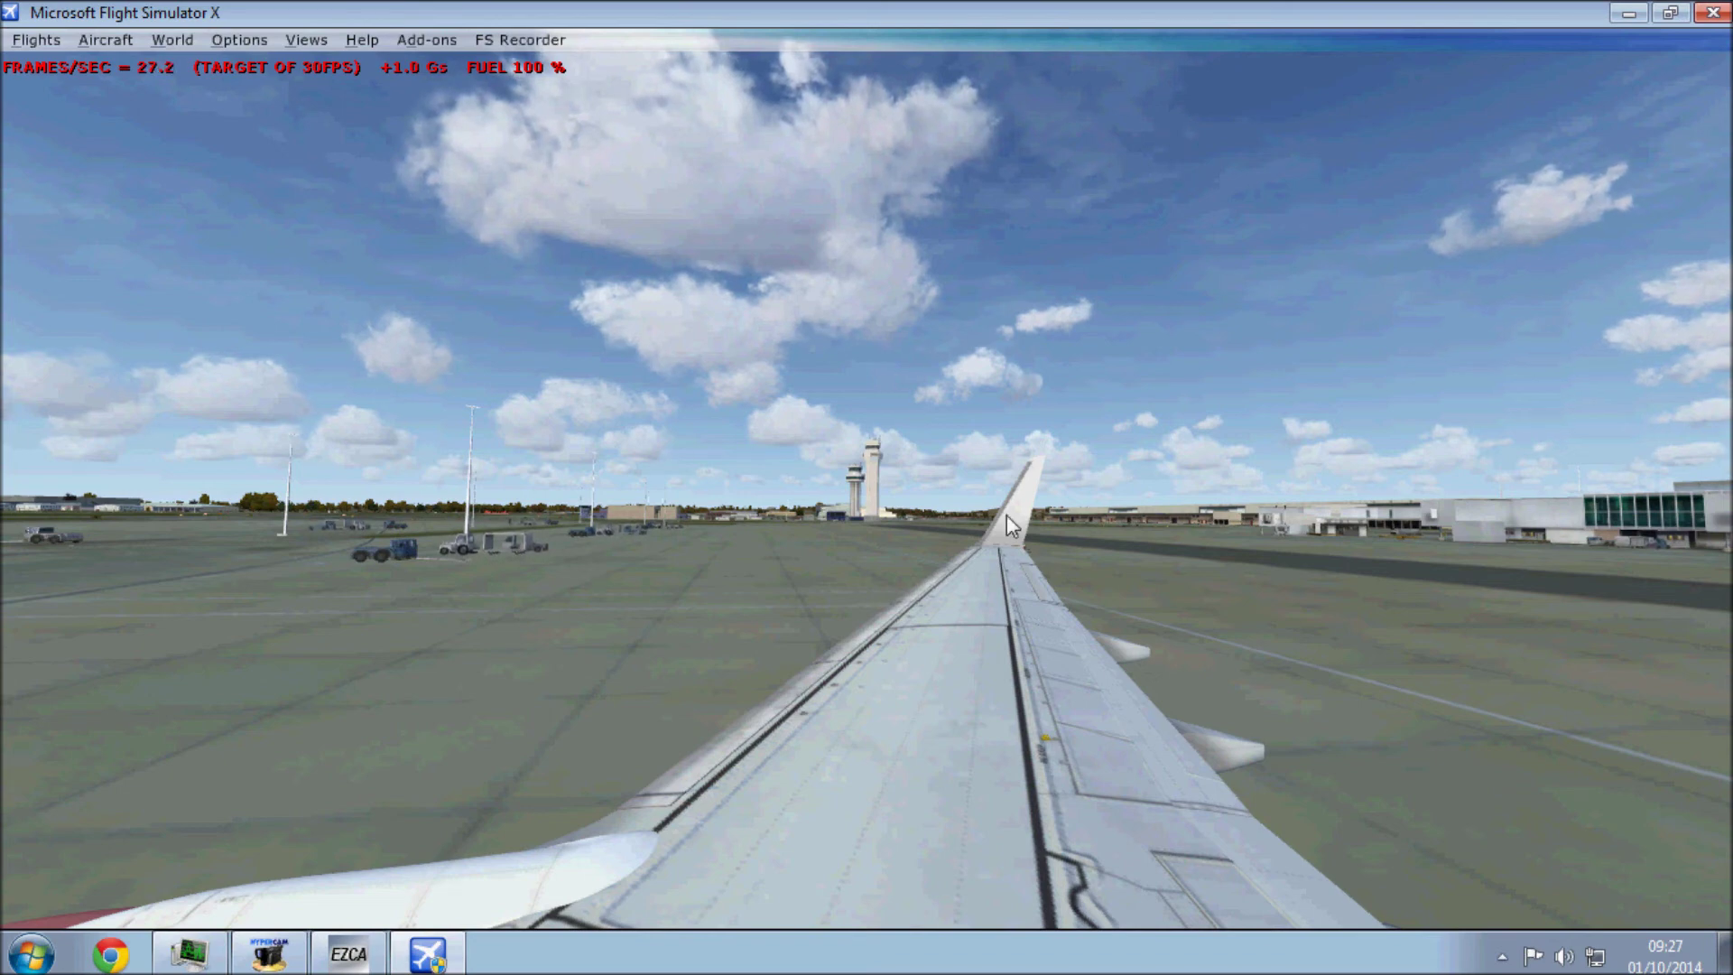
{"action": "key", "text": "s"}
{"action": "key", "text": "s"}
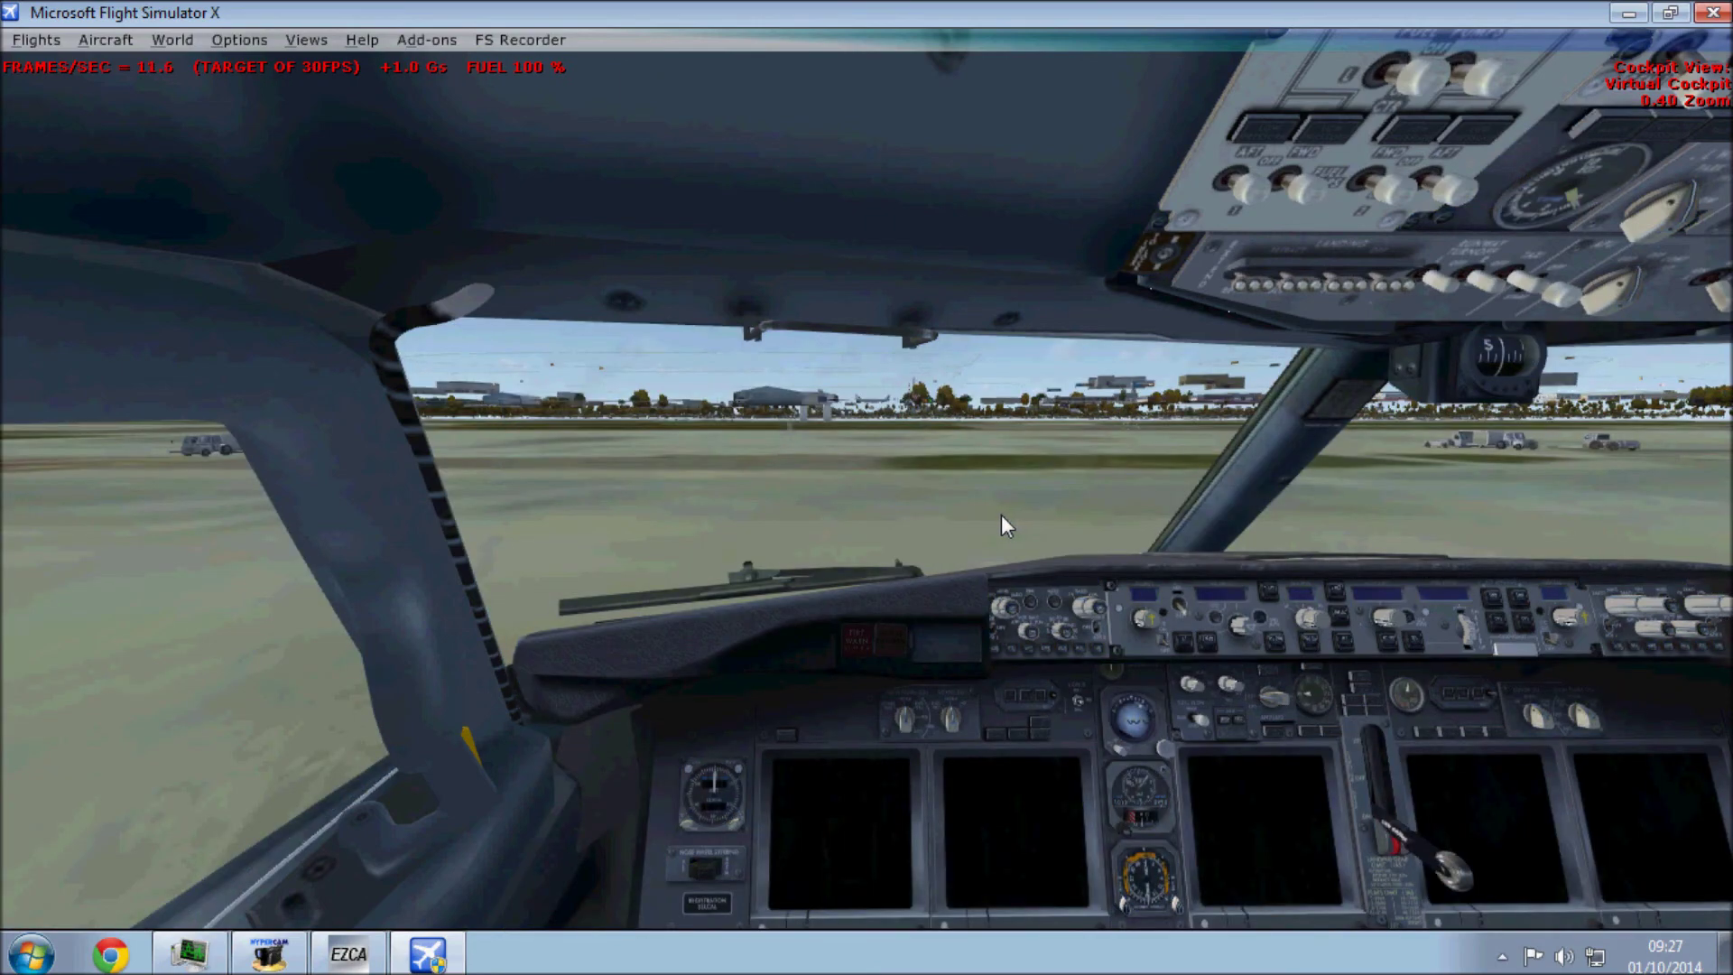
{"action": "key", "text": "a"}
{"action": "key", "text": "s"}
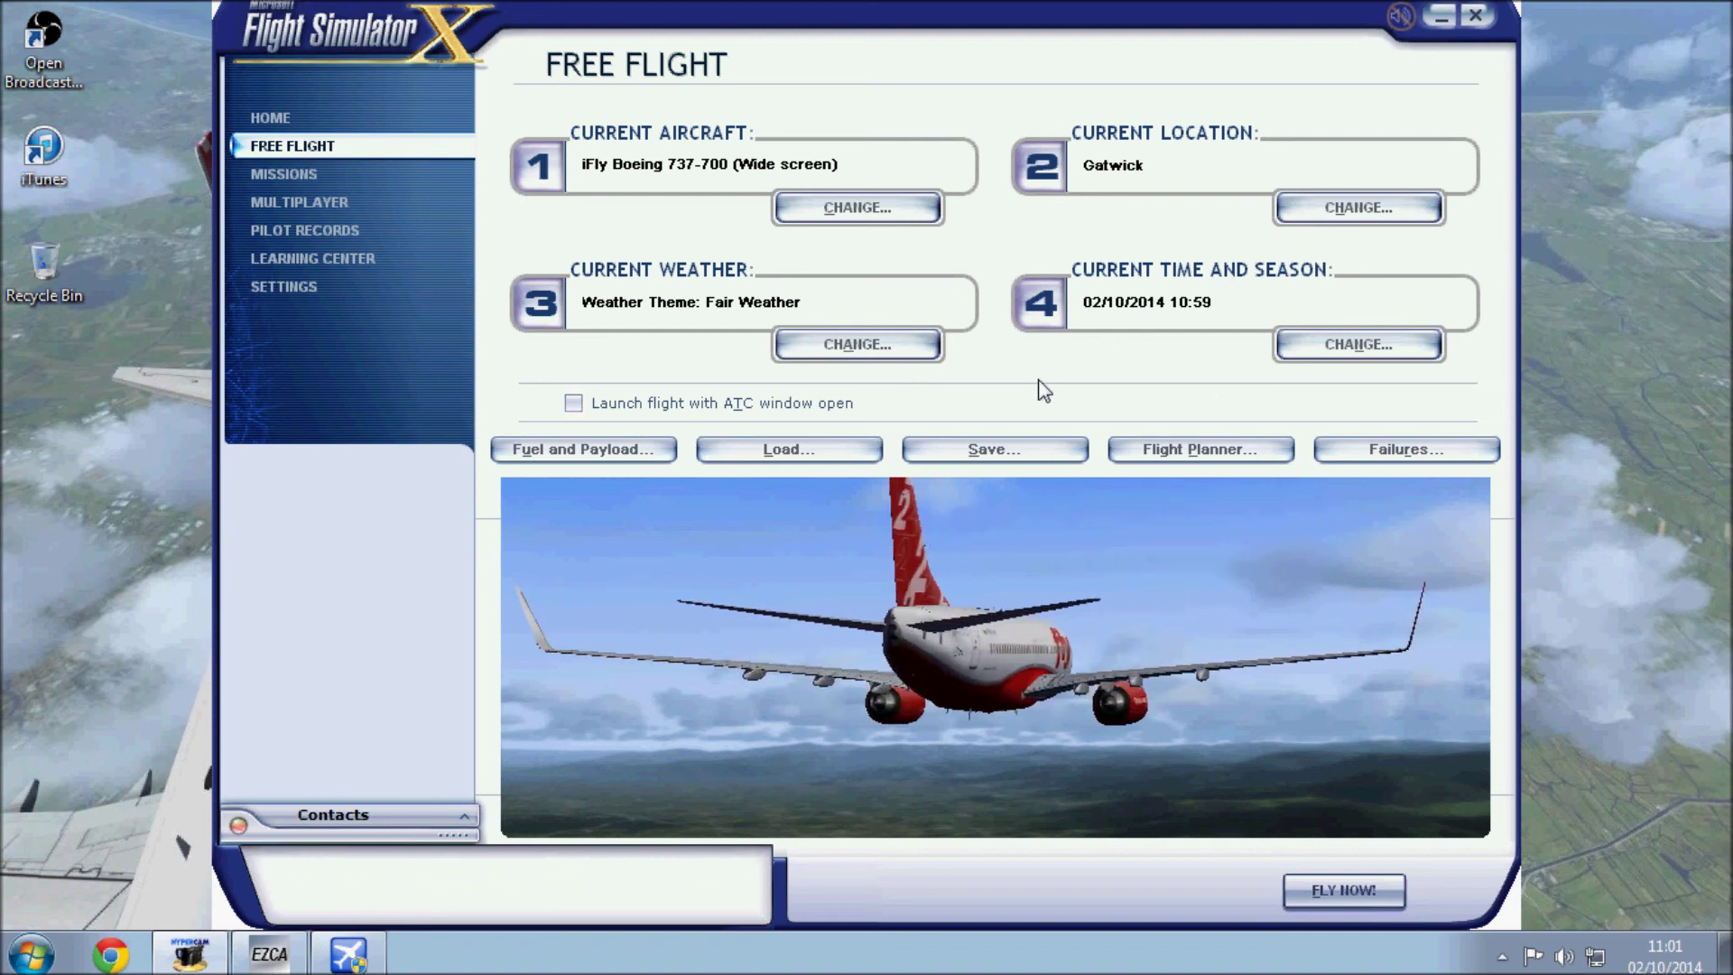
- Start the Gatwick free flight with the iFly 737-700 again and let terrain data load
{"action": "left_click", "coordinate": [1368, 897]}
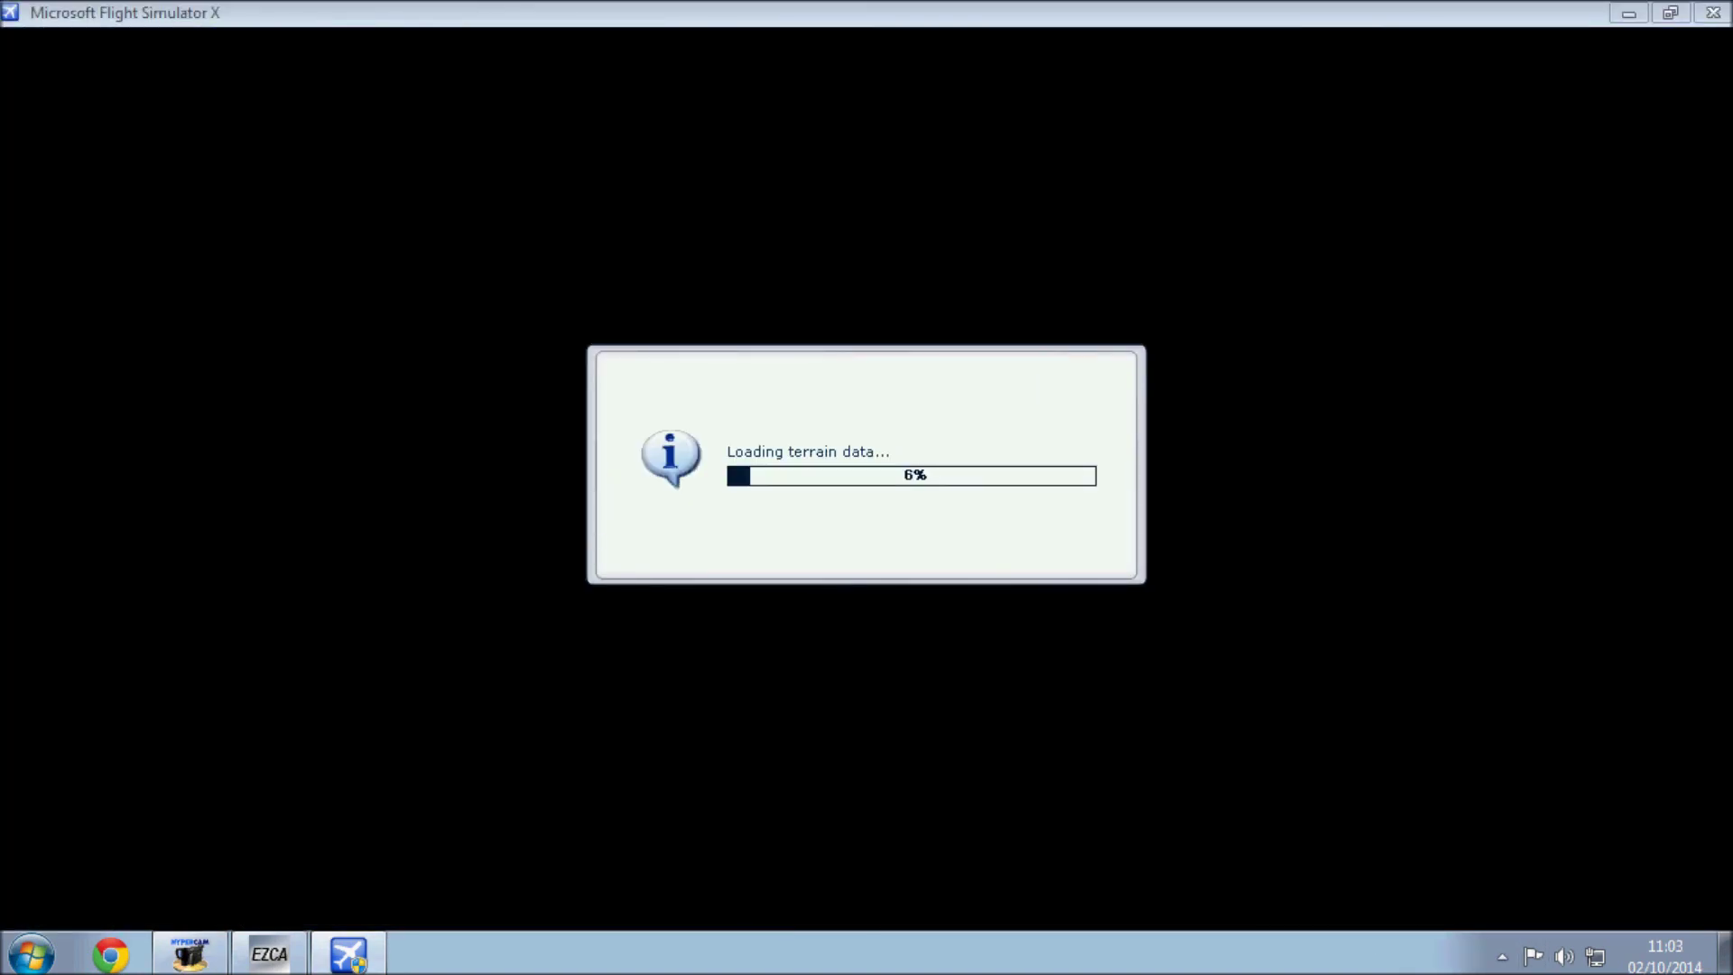